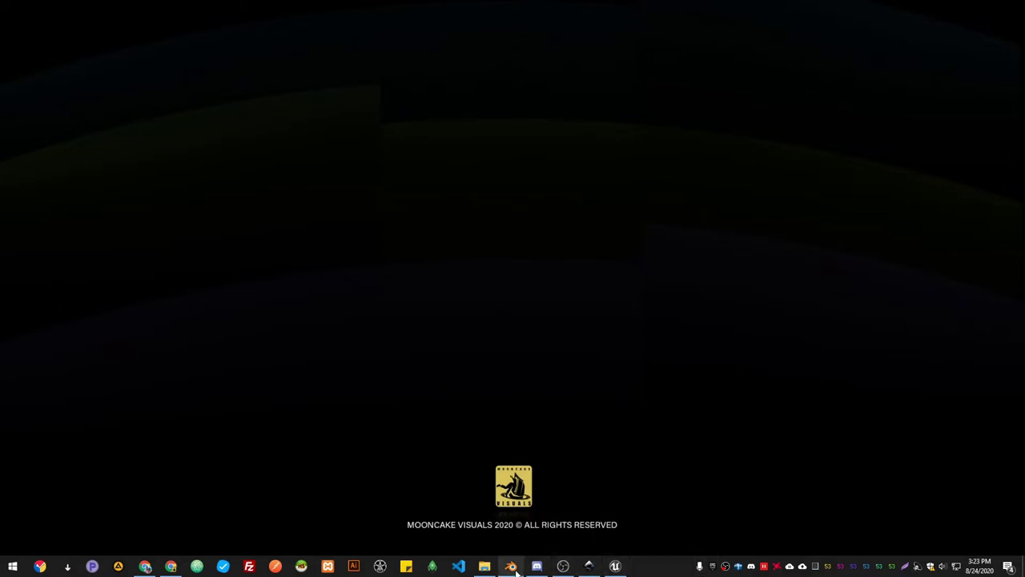
Switch to Inkscape to view the ShowLogo.svg artwork, and minimize its window.
mouse_move(515, 571)
click(589, 565)
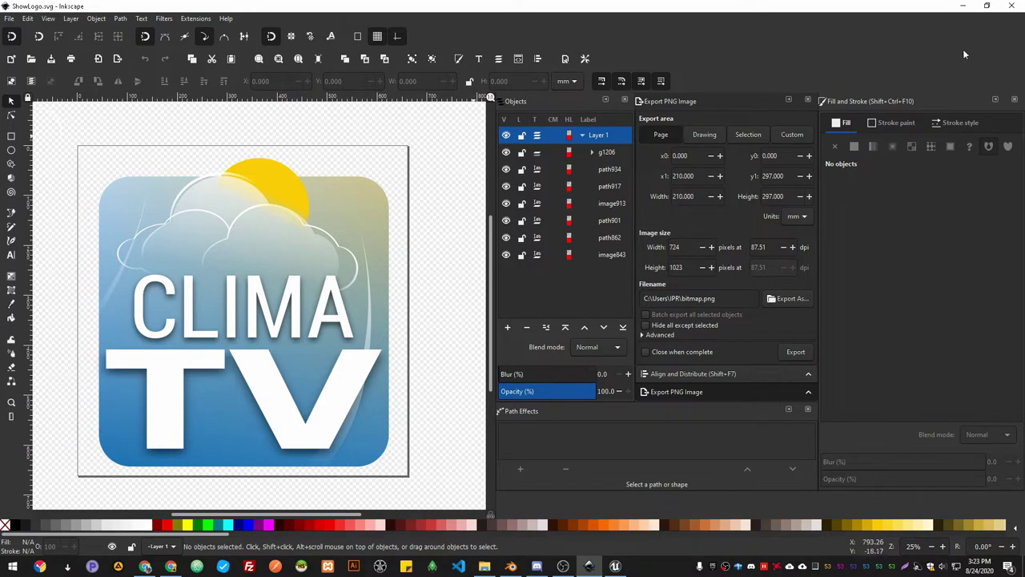
click(965, 6)
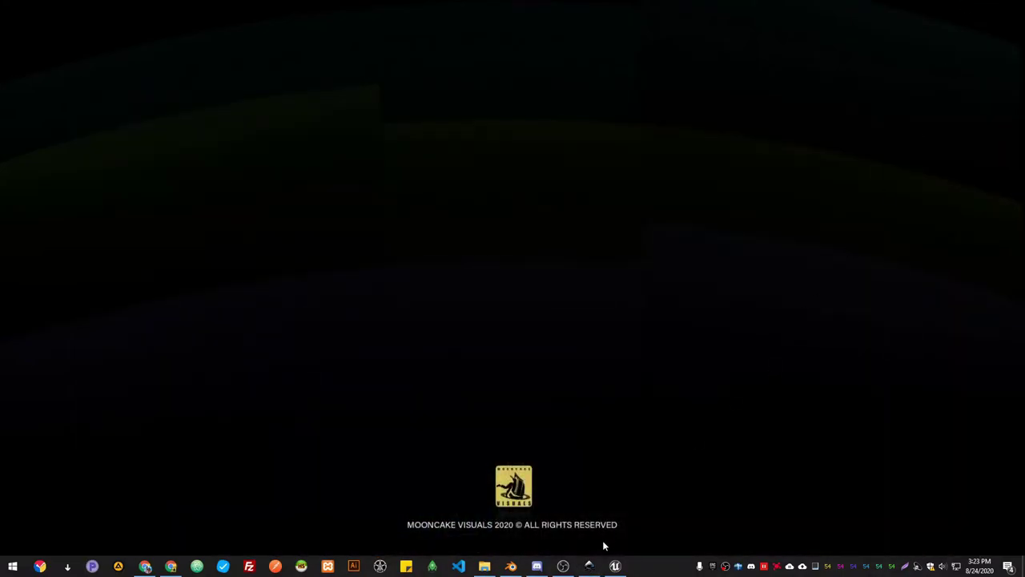
Switch to Blender and examine the virtual studio set's ceiling trusses, light panels, window wall and floor from several angles.
click(513, 566)
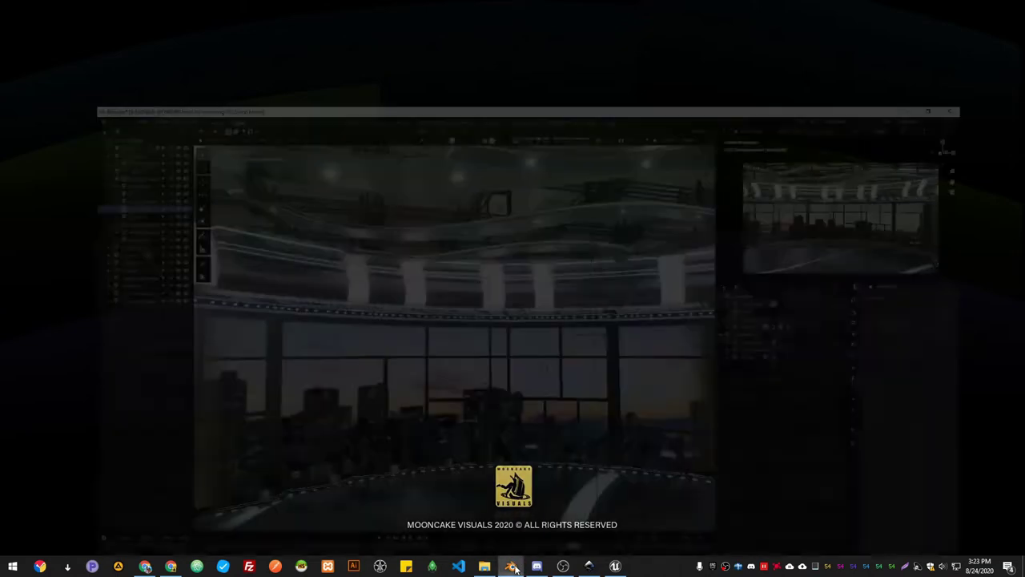
scroll(494, 410, down, 4)
scroll(527, 382, up, 4)
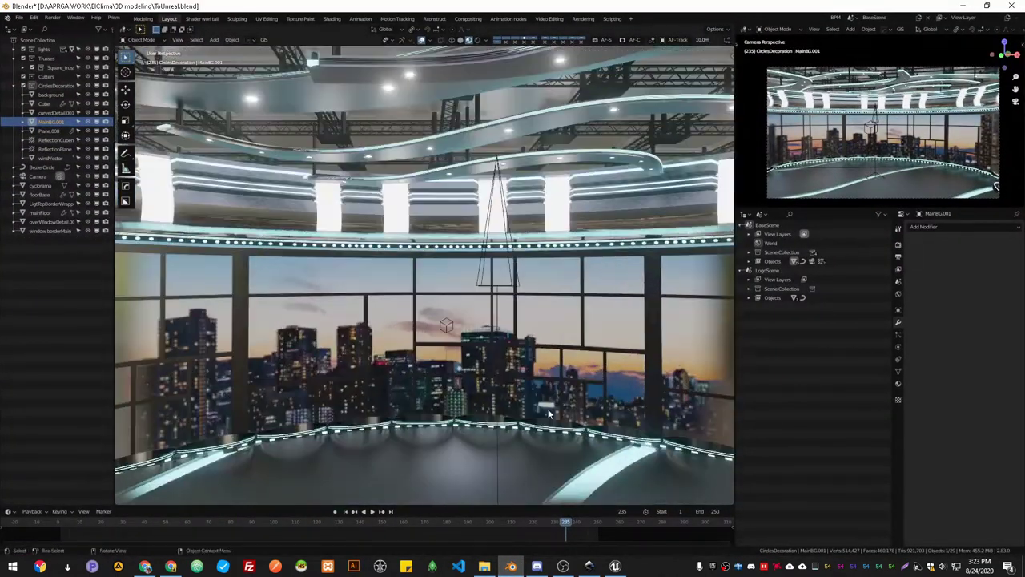
middle_drag(547, 412, 503, 319)
scroll(561, 343, up, 3)
middle_drag(563, 343, 437, 318)
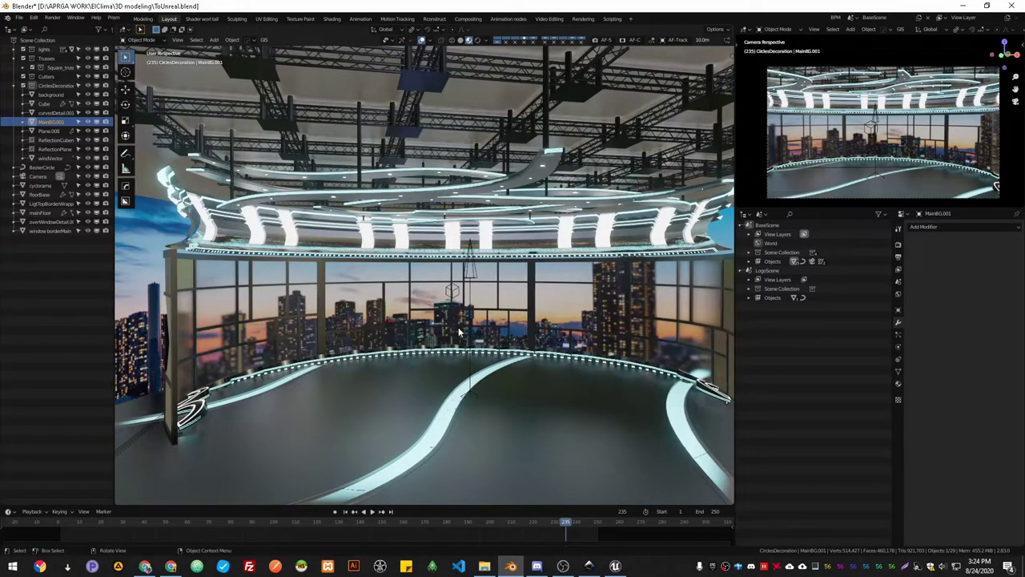
middle_drag(460, 331, 510, 350)
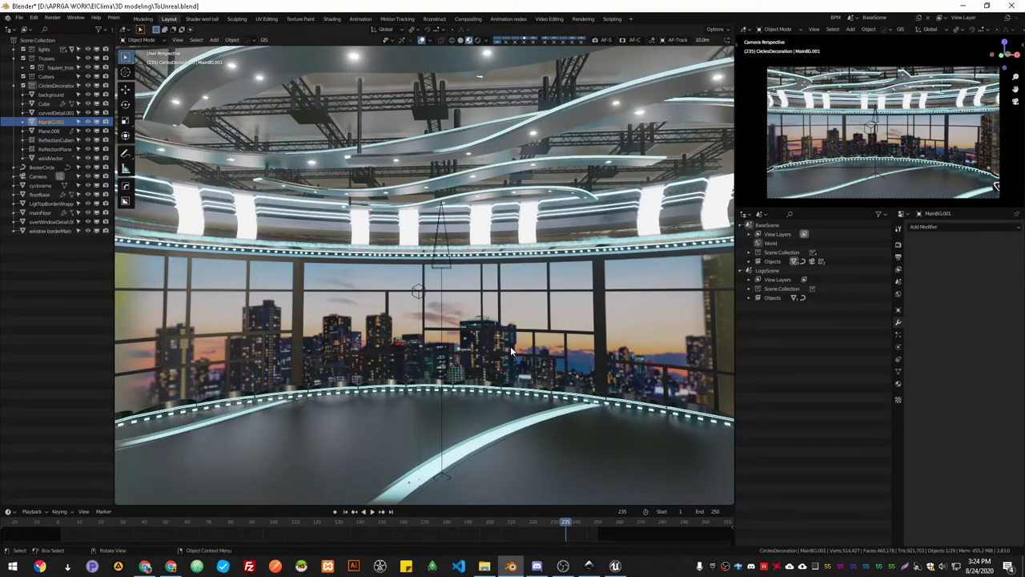
middle_drag(502, 331, 468, 343)
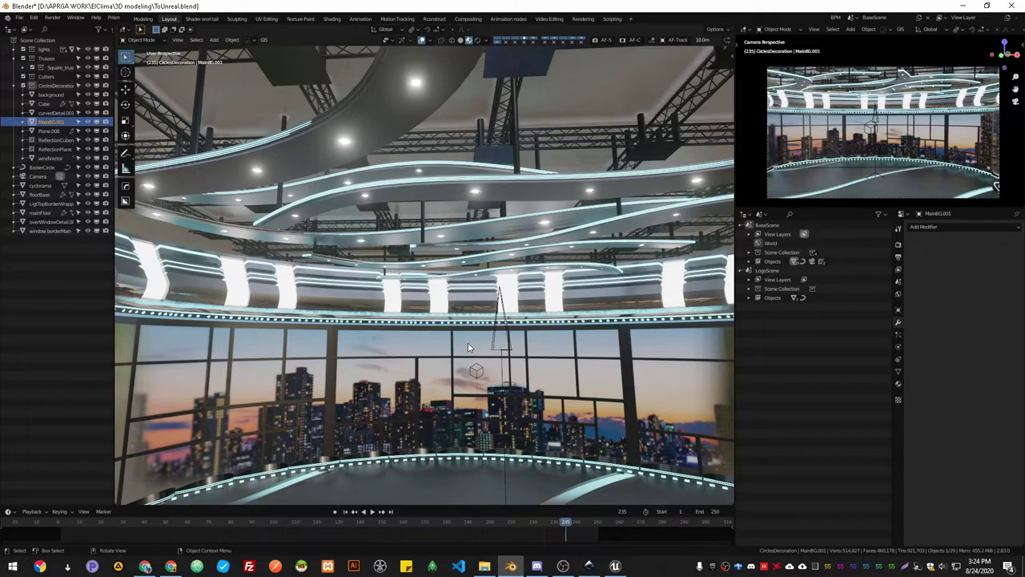
middle_drag(561, 212, 495, 225)
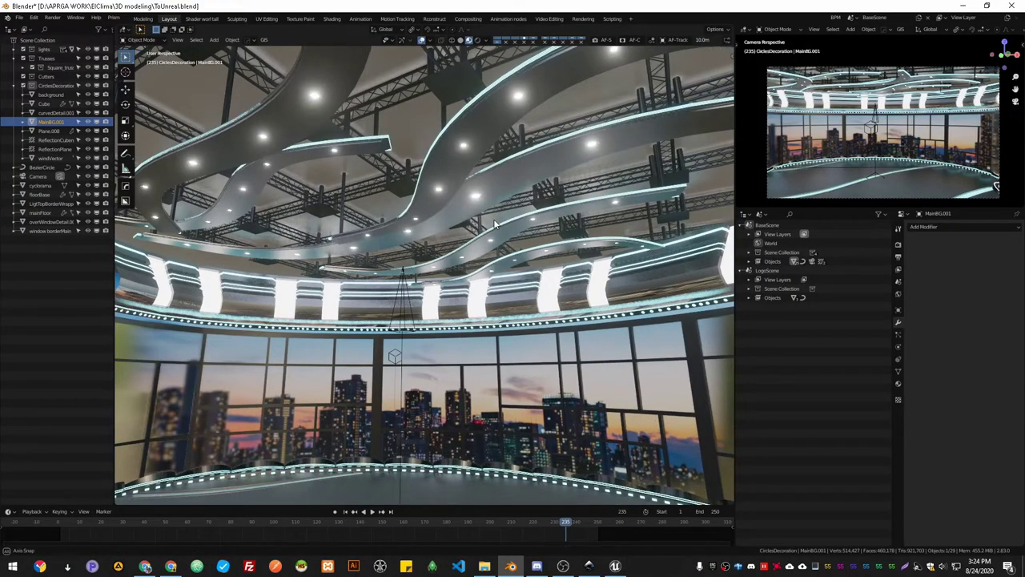
middle_drag(494, 219, 578, 355)
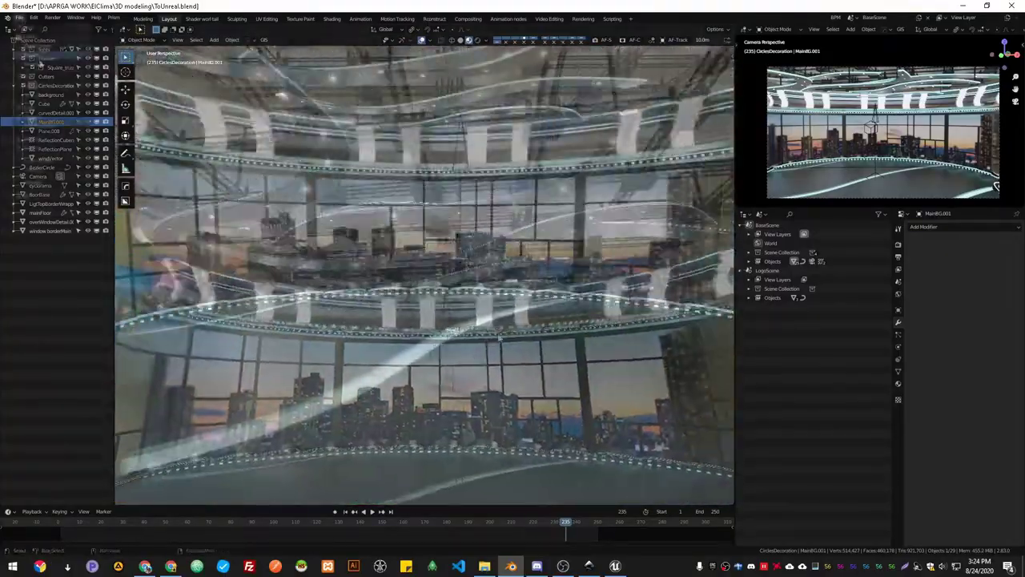
Export the scene in Datasmith format to the UEDataSmith folder, overwriting the existing ToUnreal.udatasmith file.
click(19, 18)
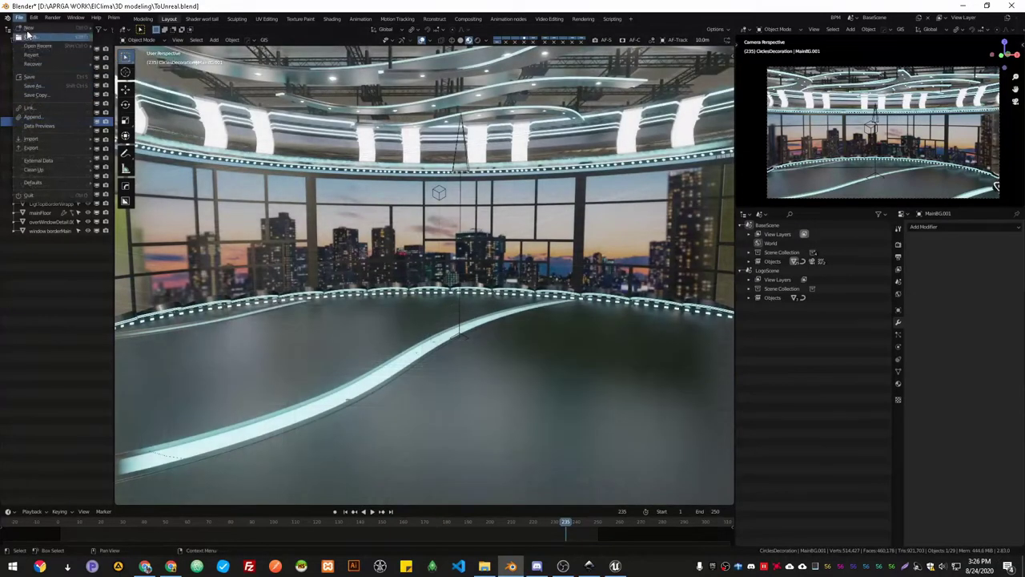
mouse_move(22, 26)
mouse_move(39, 148)
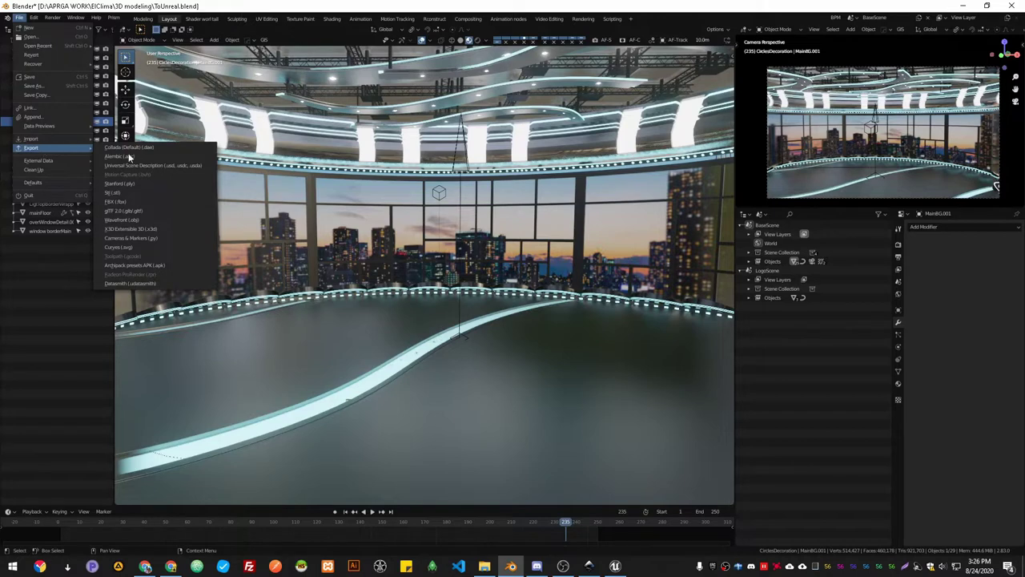
click(129, 284)
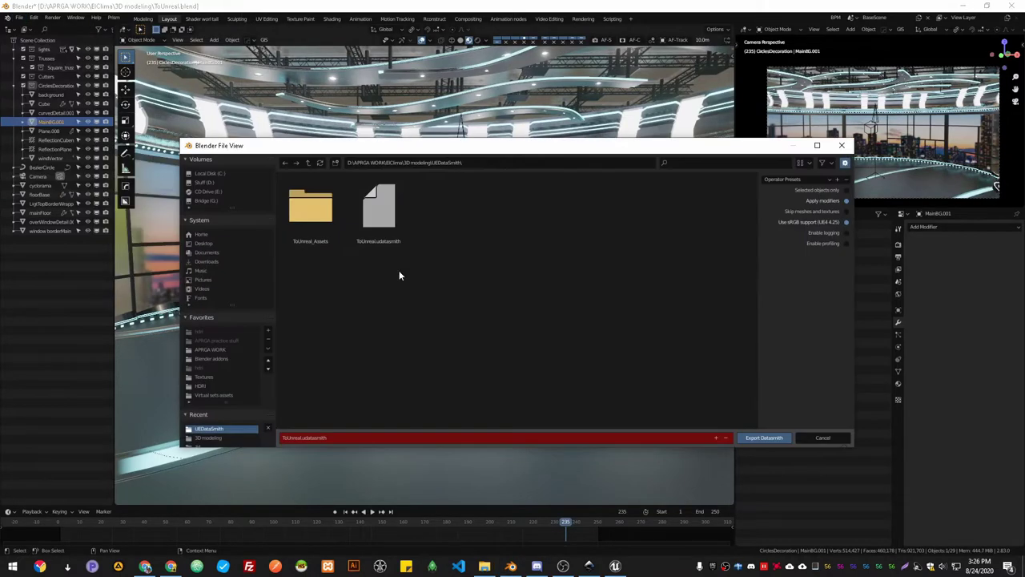
click(393, 221)
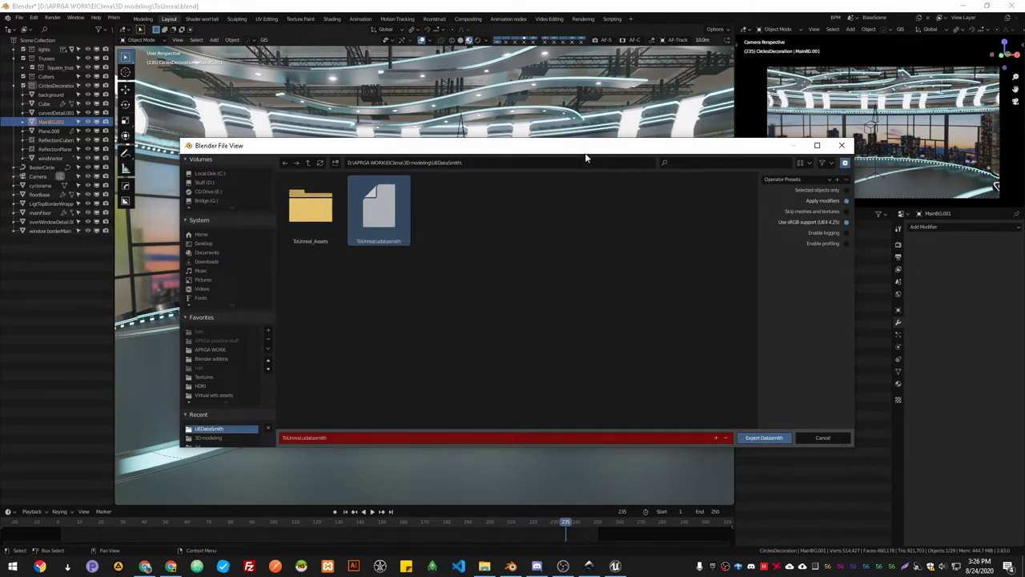
drag(568, 145, 586, 132)
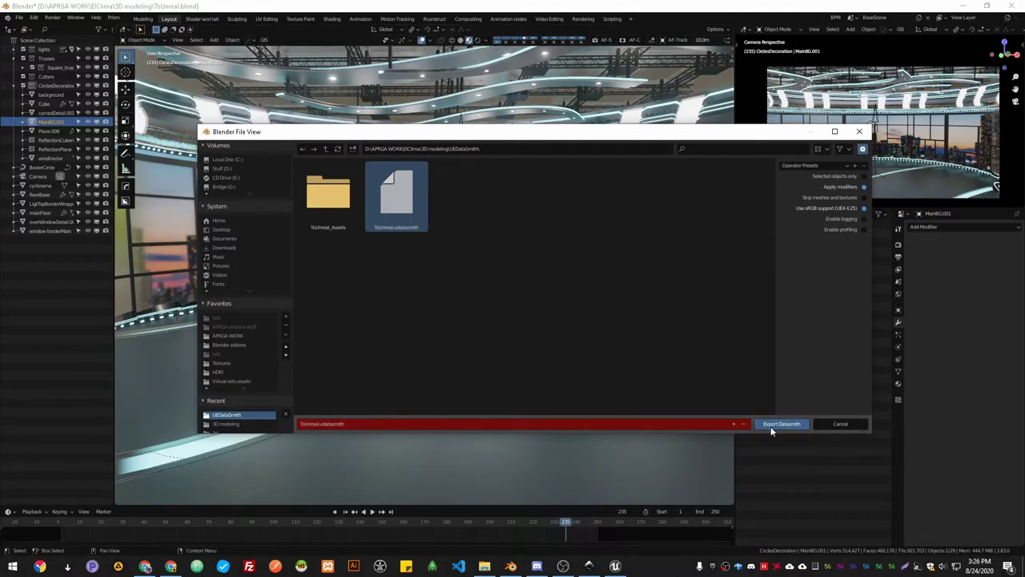
click(781, 423)
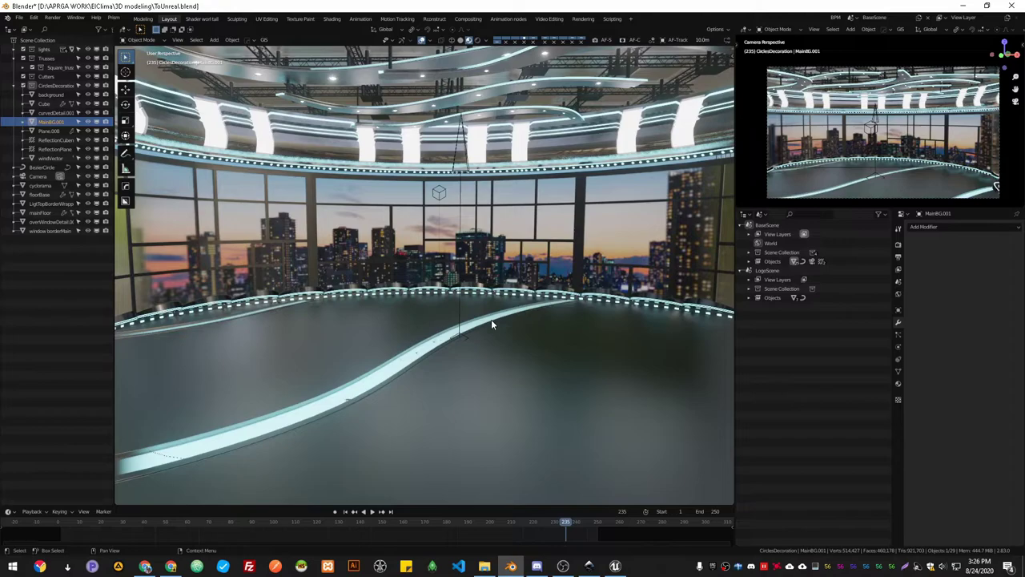
scroll(486, 322, up, 4)
middle_drag(455, 315, 410, 306)
scroll(497, 309, down, 6)
scroll(410, 306, down, 2)
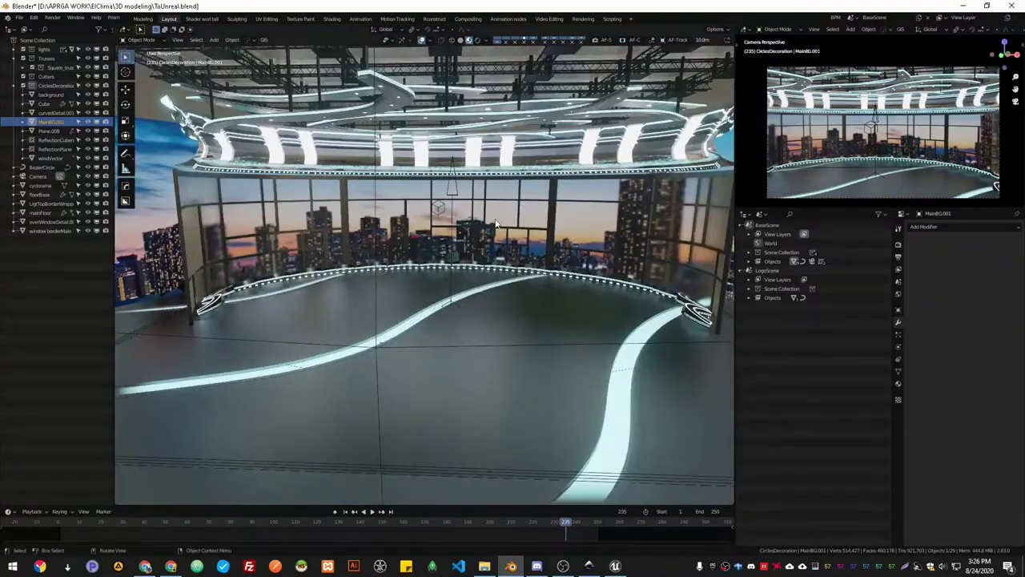
Minimize Blender and switch to Unreal Editor with the ElClima project.
click(962, 6)
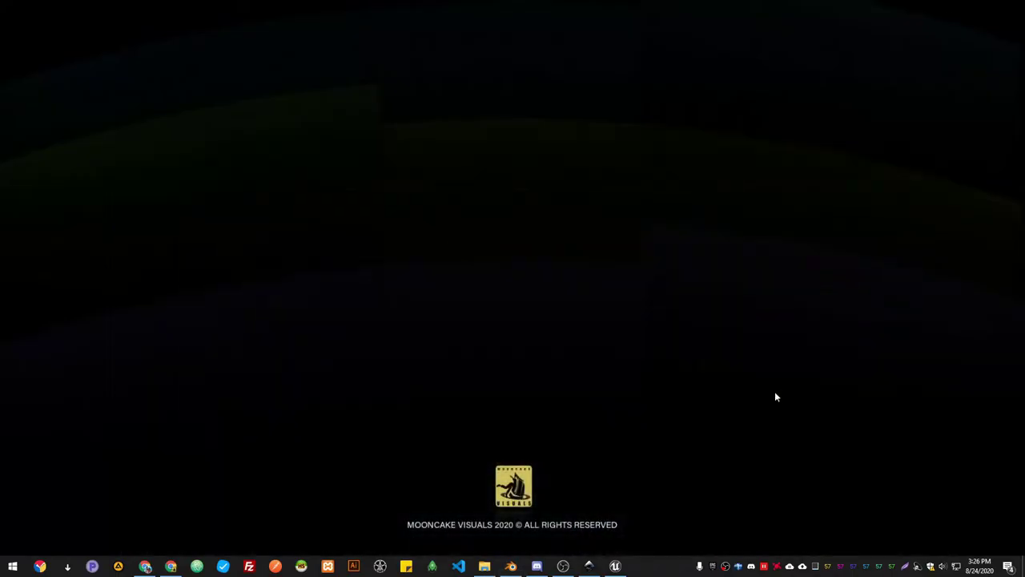
click(615, 565)
scroll(445, 249, up, 3)
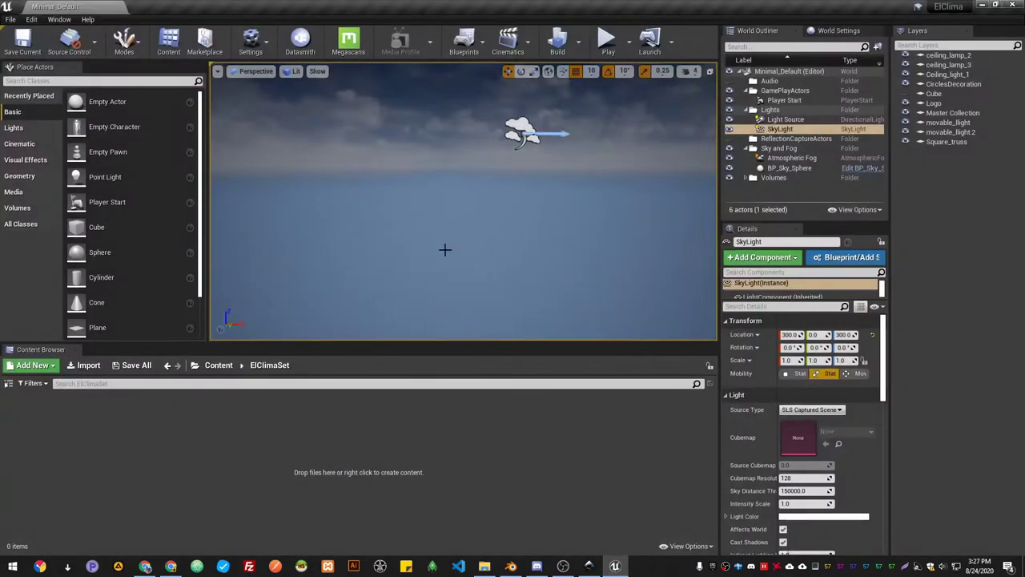
scroll(445, 249, down, 2)
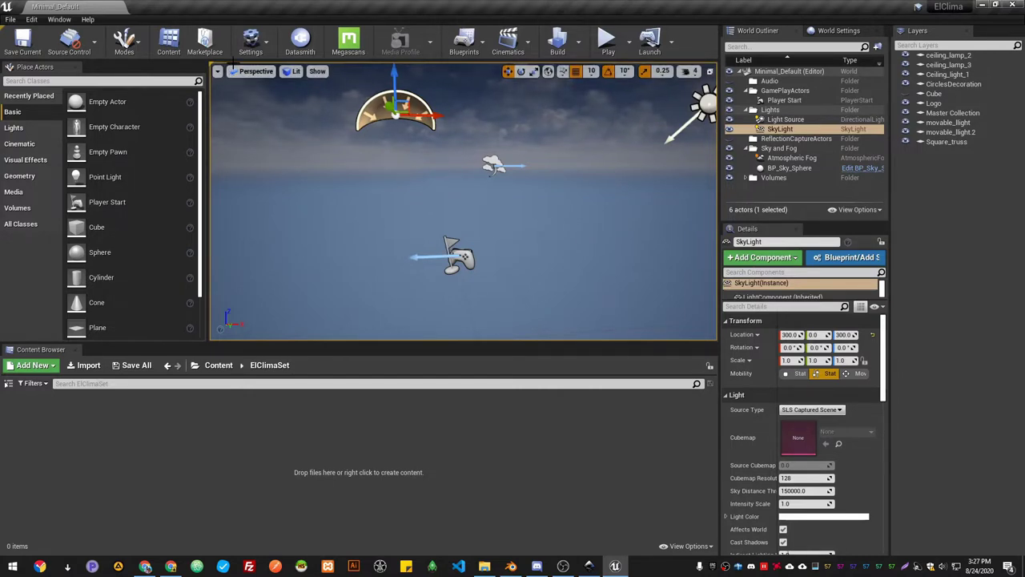
Open the plugin manager and search the built-in plugins for "datasmi".
click(31, 19)
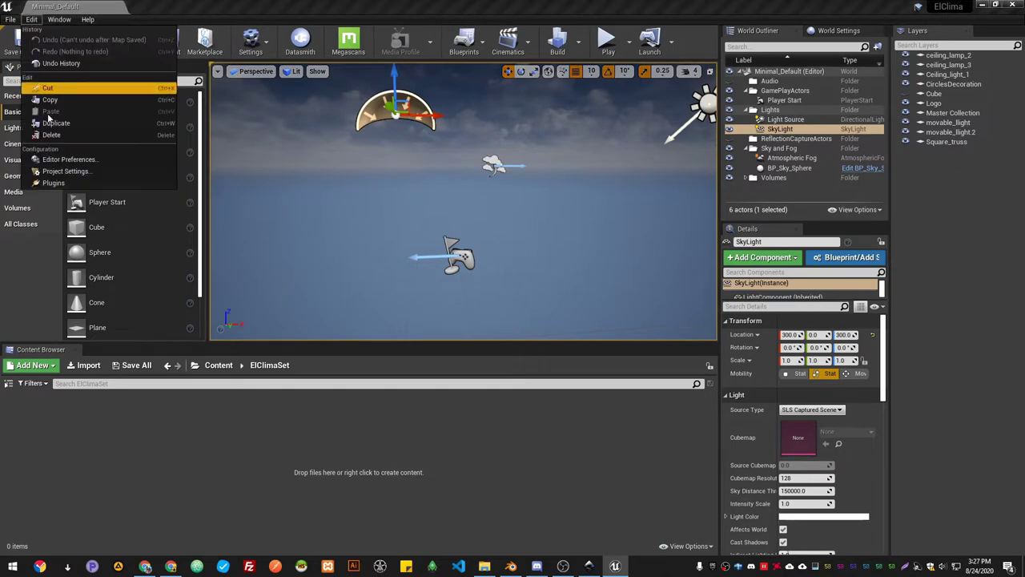
click(50, 184)
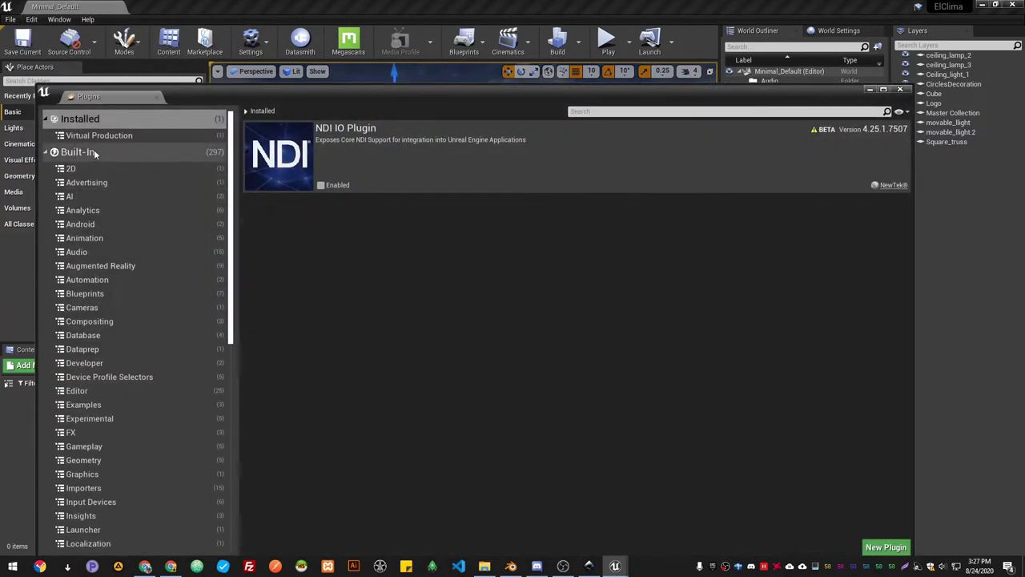
click(80, 151)
click(659, 112)
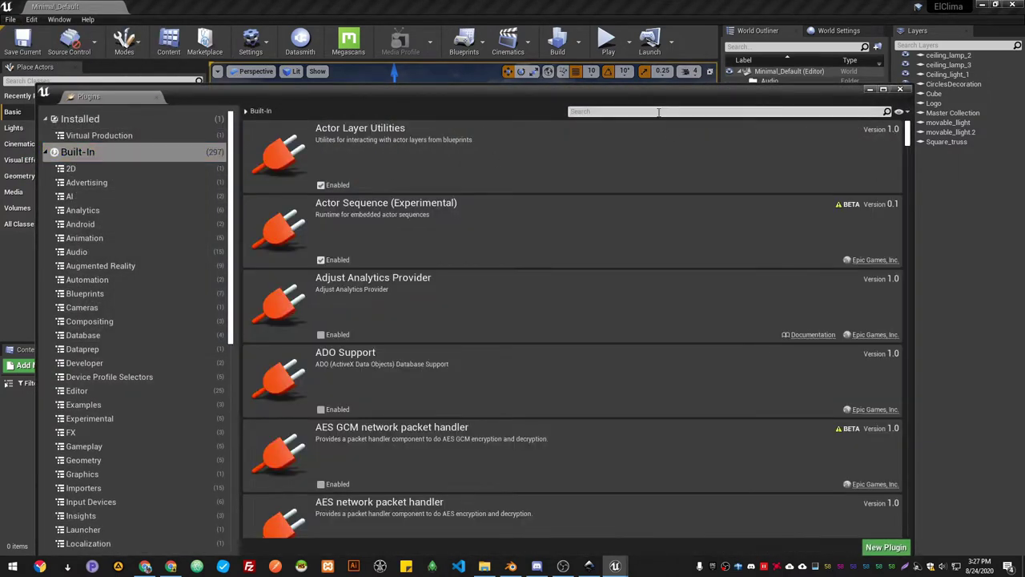
text(datasm)
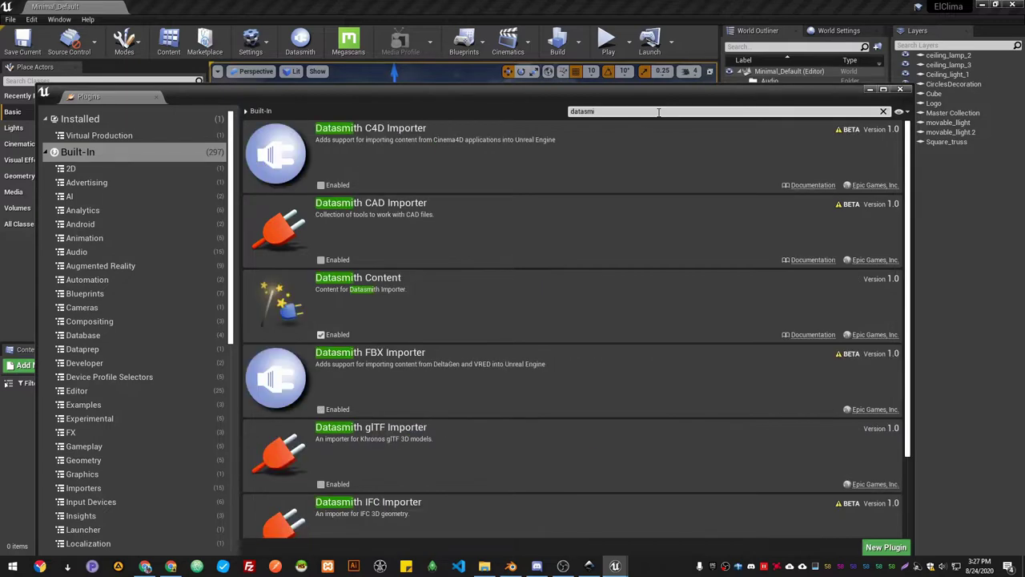
text(i)
Review which Datasmith plugins are enabled, check the plugins matching "media fra", and close the plugin manager.
scroll(359, 364, down, 3)
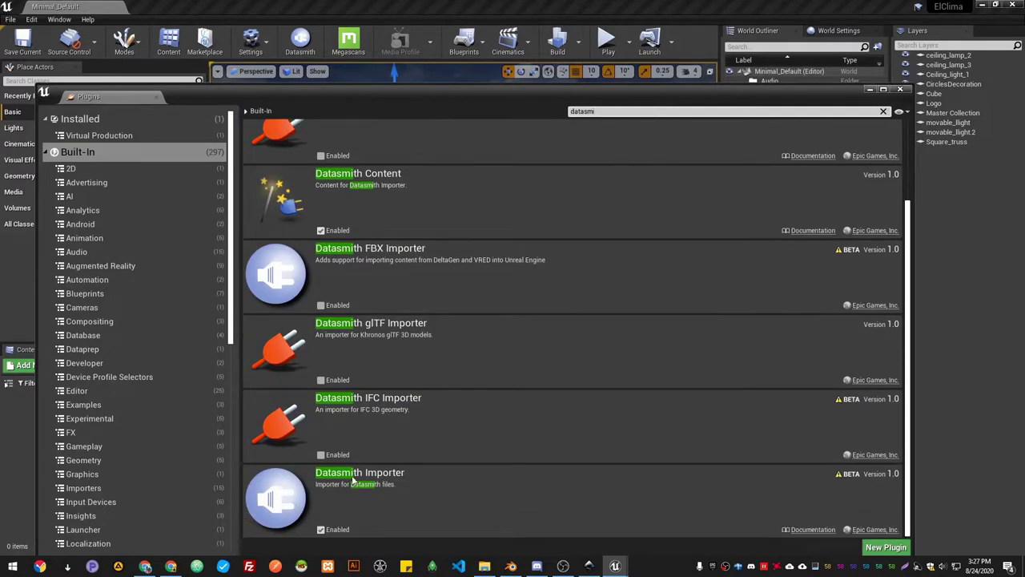
scroll(391, 471, up, 3)
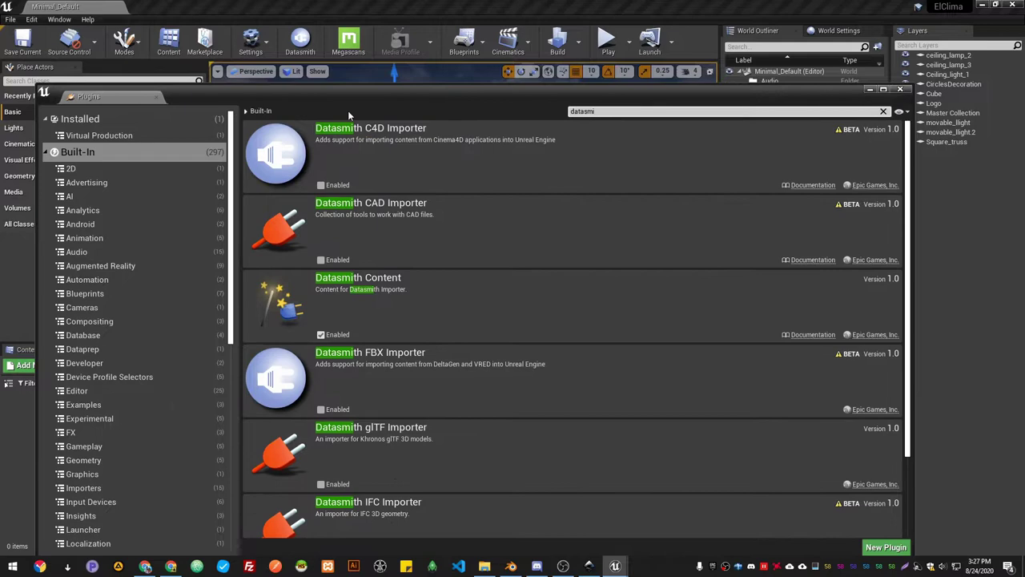
scroll(406, 229, down, 1)
scroll(405, 229, down, 1)
scroll(405, 223, up, 2)
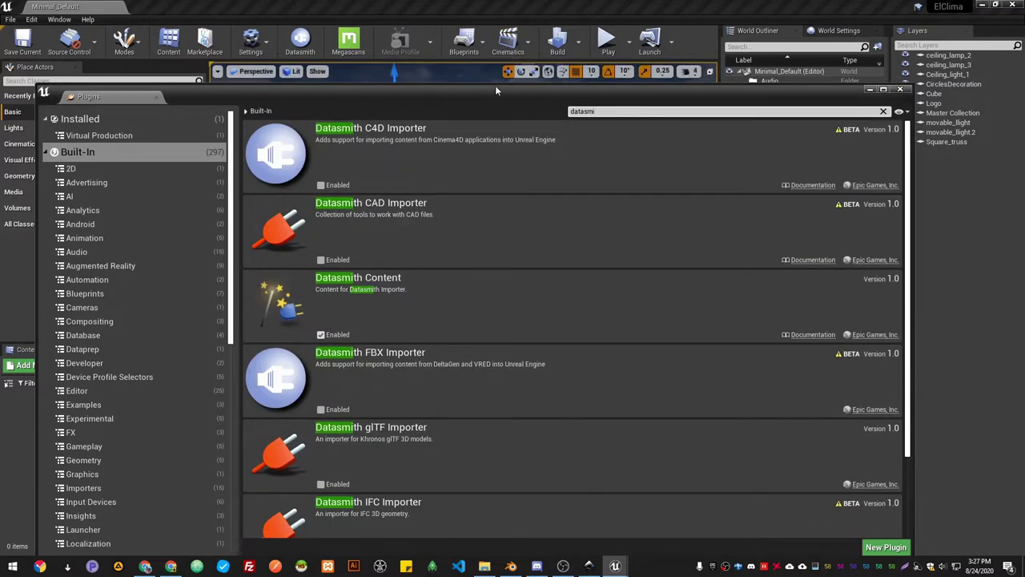
mouse_move(495, 92)
mouse_down()
mouse_move(495, 17)
mouse_move(484, 76)
mouse_up()
scroll(417, 425, down, 4)
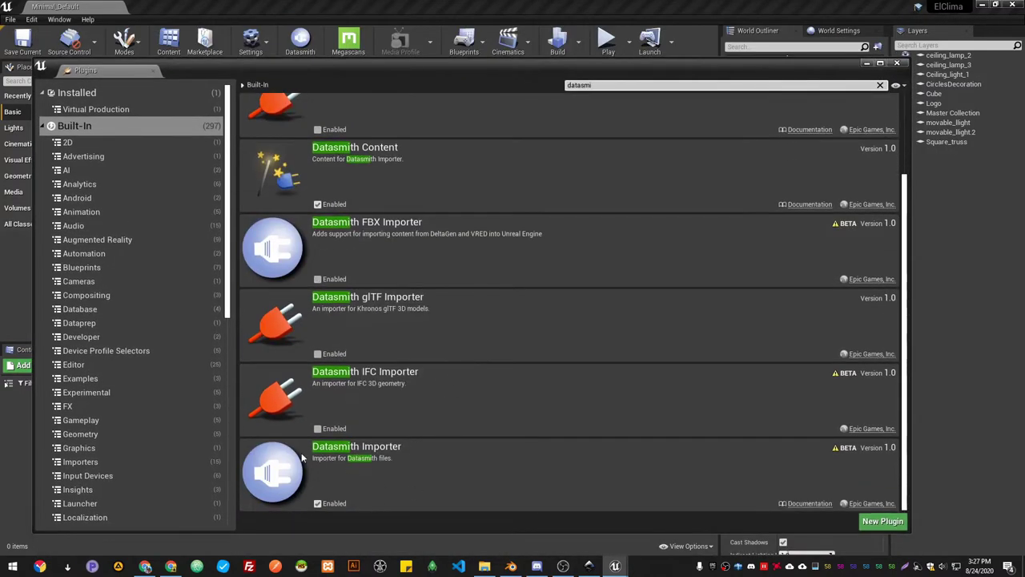
scroll(707, 363, up, 3)
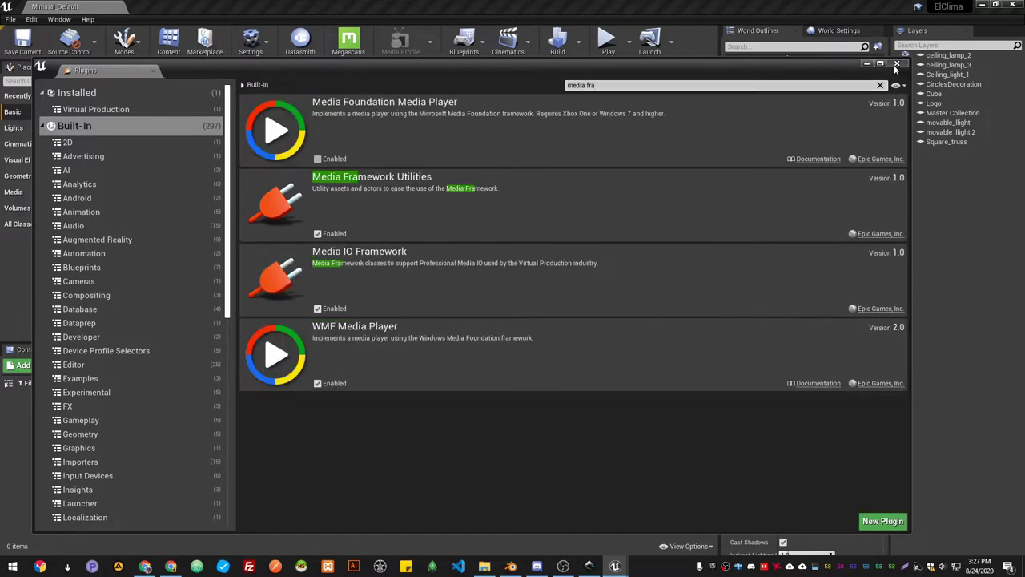
click(896, 64)
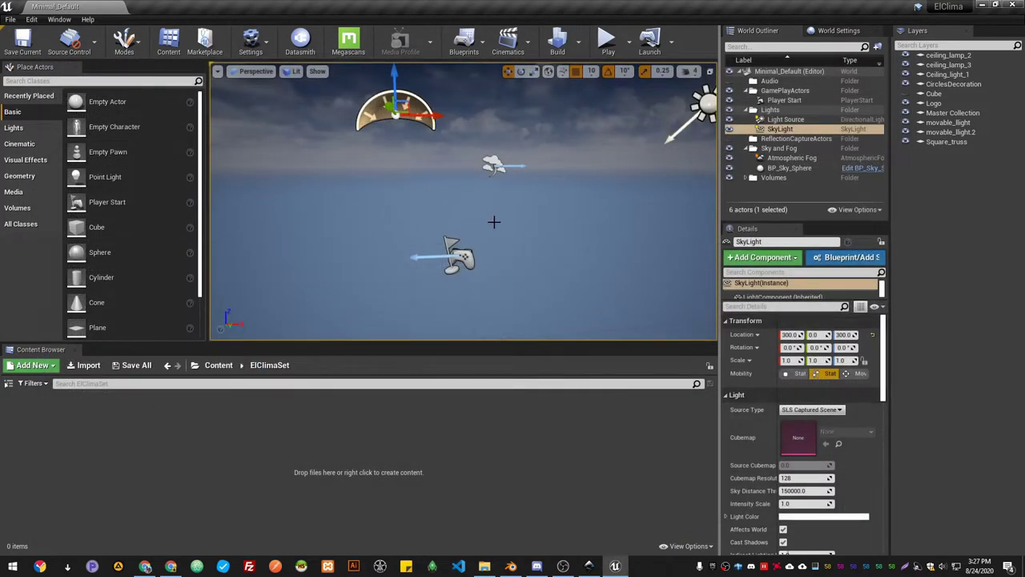
right_drag(494, 222, 381, 192)
key(w)
key(d)
key(d)
mouse_move(481, 164)
right_down()
mouse_move(416, 164)
mouse_move(489, 164)
right_up()
Import ToUnreal.udatasmith through Datasmith into ElClimaSet/SetData with only Geometry and Materials & Textures included.
click(218, 366)
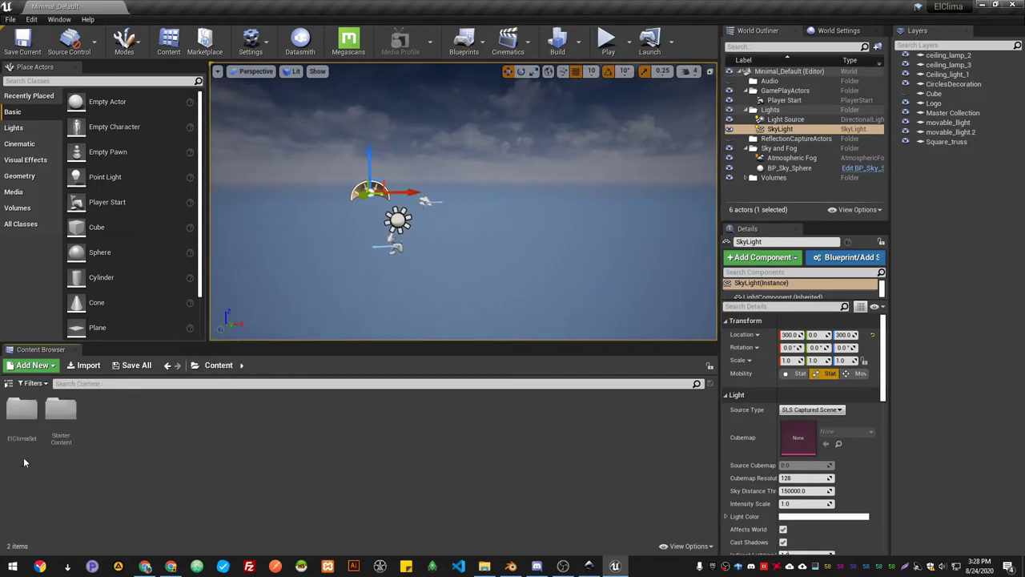
double_click(22, 414)
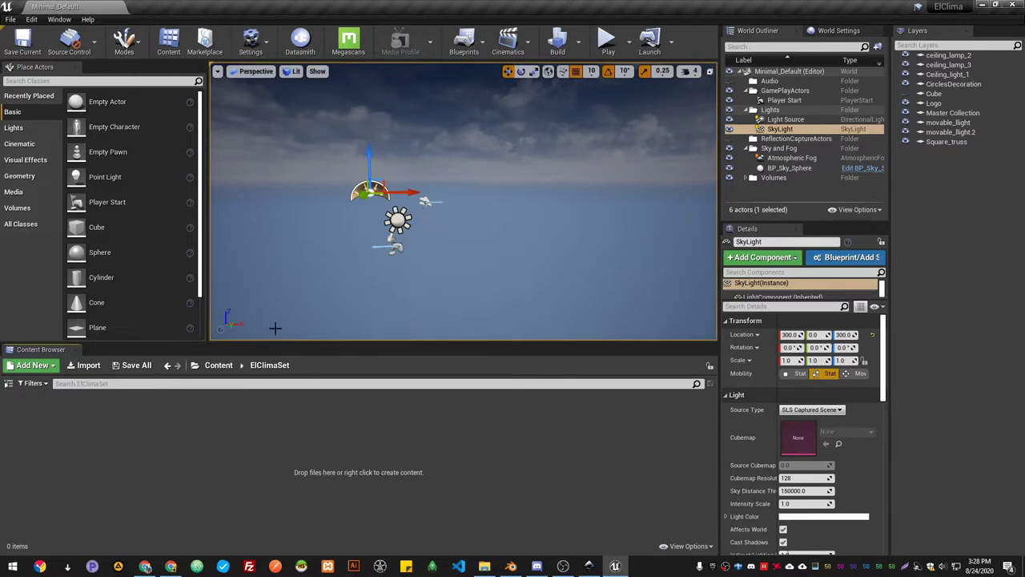
click(301, 42)
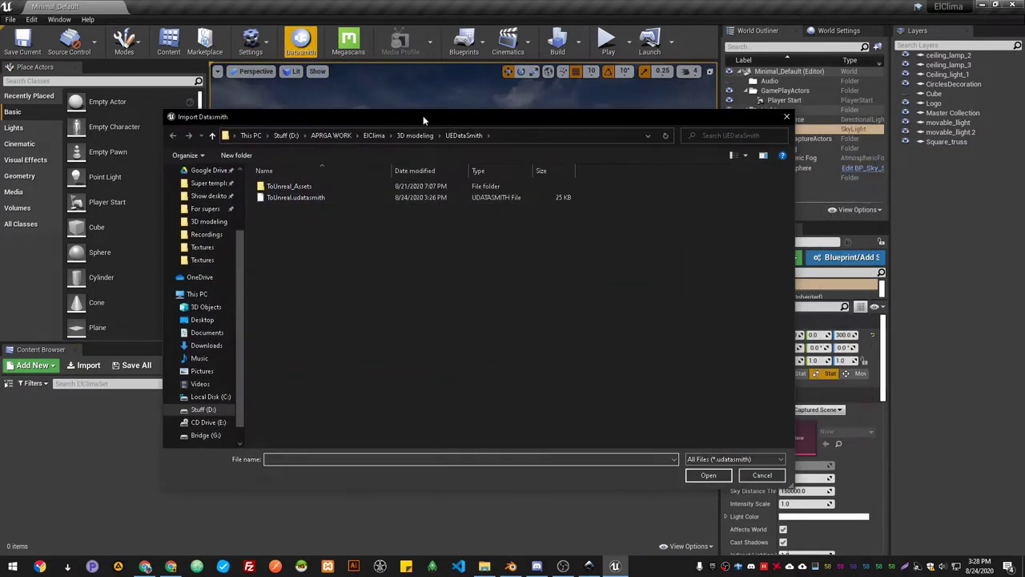
double_click(288, 200)
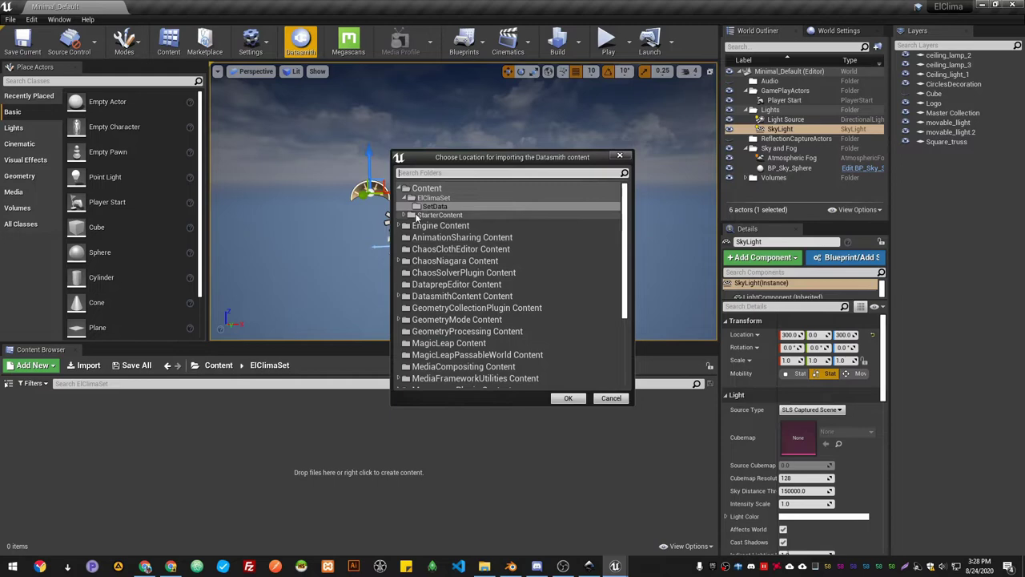
click(567, 399)
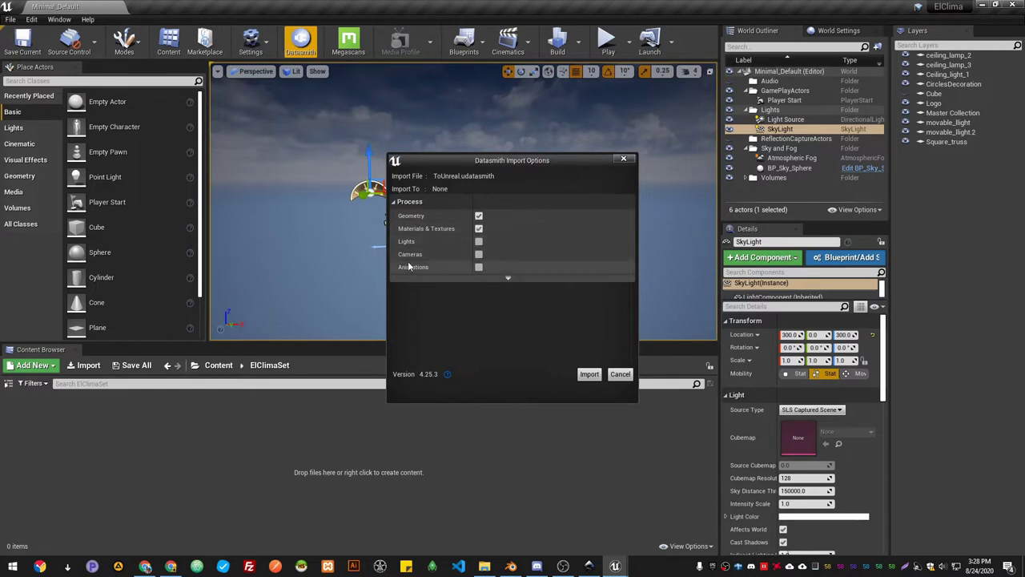
click(589, 375)
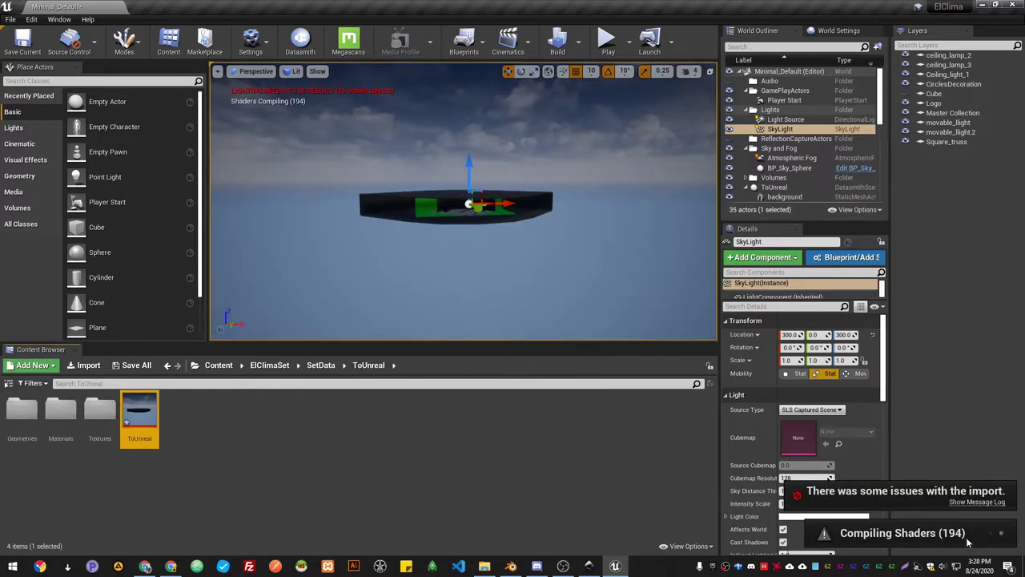
Read the Datasmith import errors in the message log to the end of each line, and close the log.
click(997, 503)
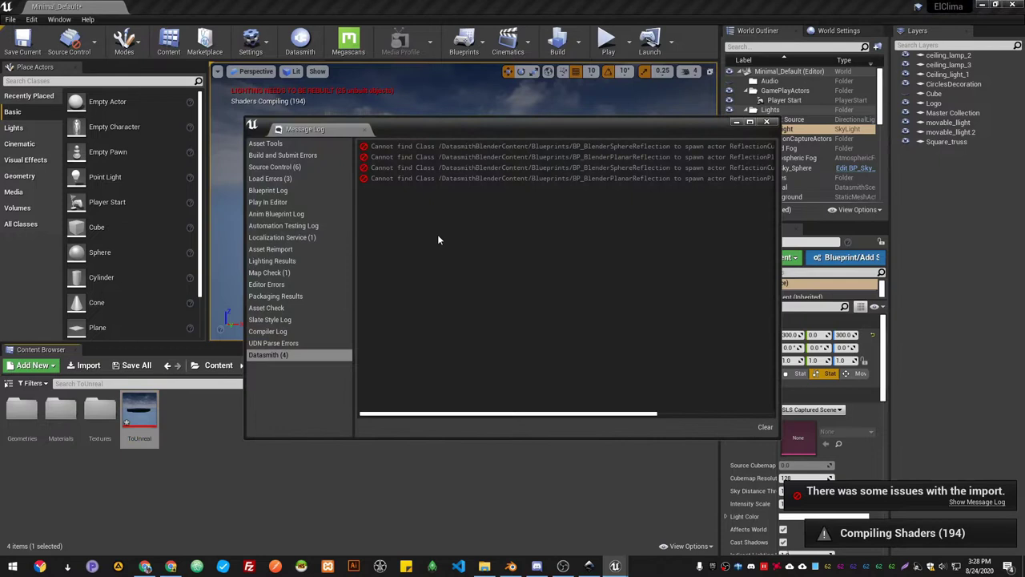
drag(626, 416, 743, 416)
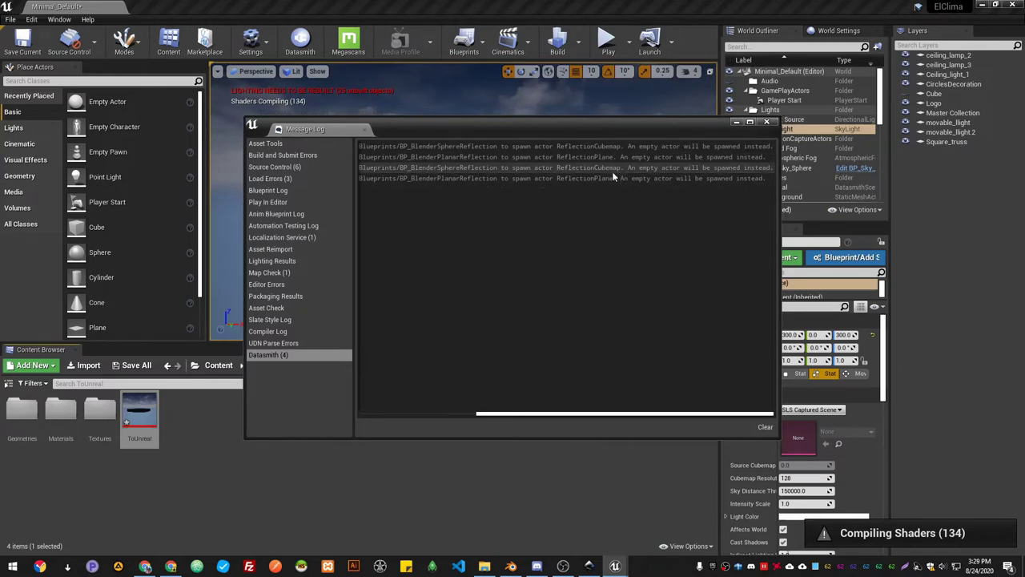
click(766, 125)
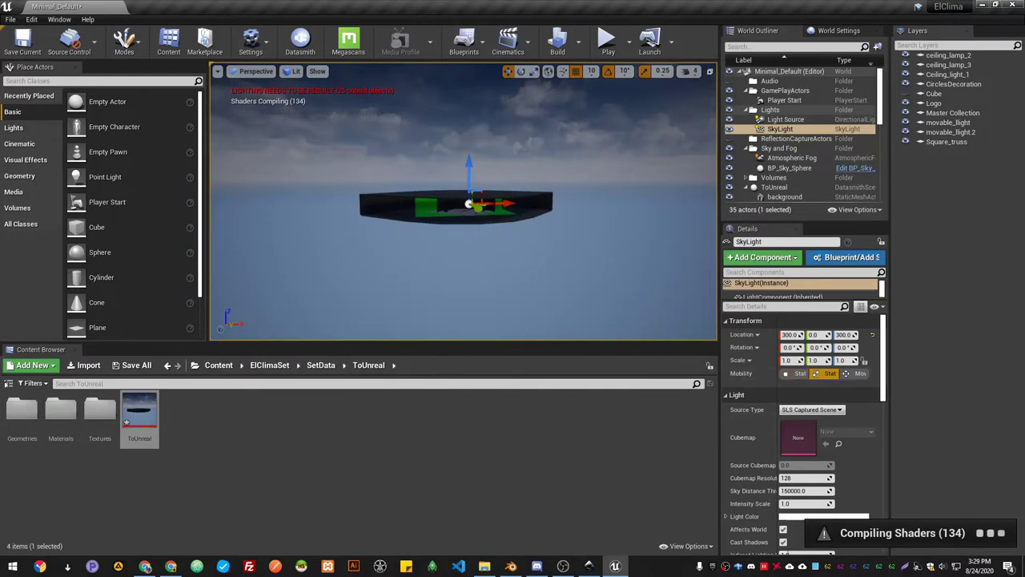
Fly through the imported studio set to examine the green screen, trusses, city backdrop and floor.
key(w)
mouse_move(464, 201)
right_down()
mouse_move(489, 217)
mouse_move(524, 203)
mouse_move(466, 175)
mouse_move(400, 232)
mouse_move(388, 207)
mouse_move(344, 205)
mouse_move(496, 205)
mouse_move(480, 202)
right_up()
key(w)
key(s)
key(s)
right_drag(498, 248, 524, 254)
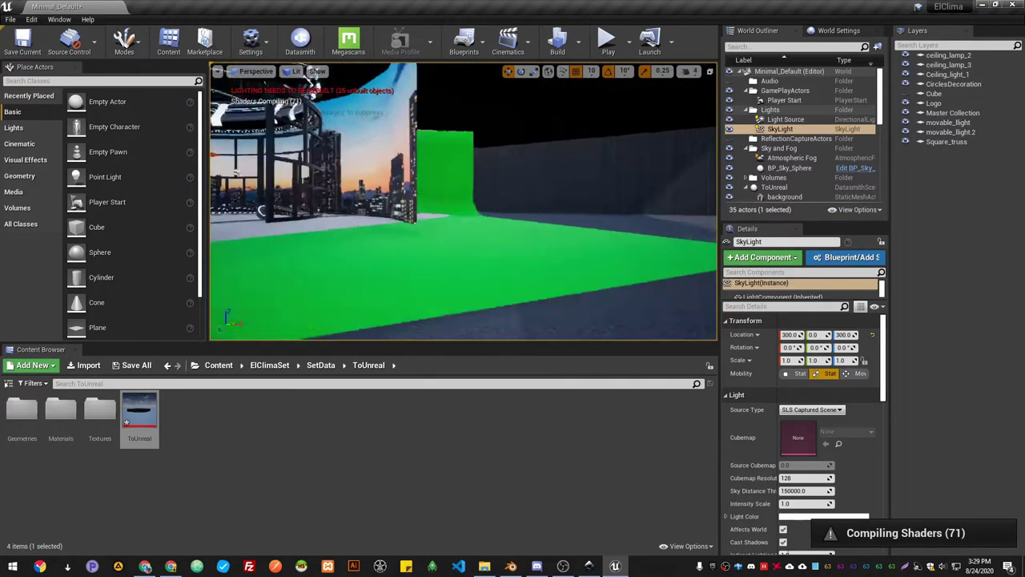
right_drag(524, 254, 636, 339)
Delete the MainBG_001 TV logo actor from the studio floor, accepting the broken reference.
click(398, 250)
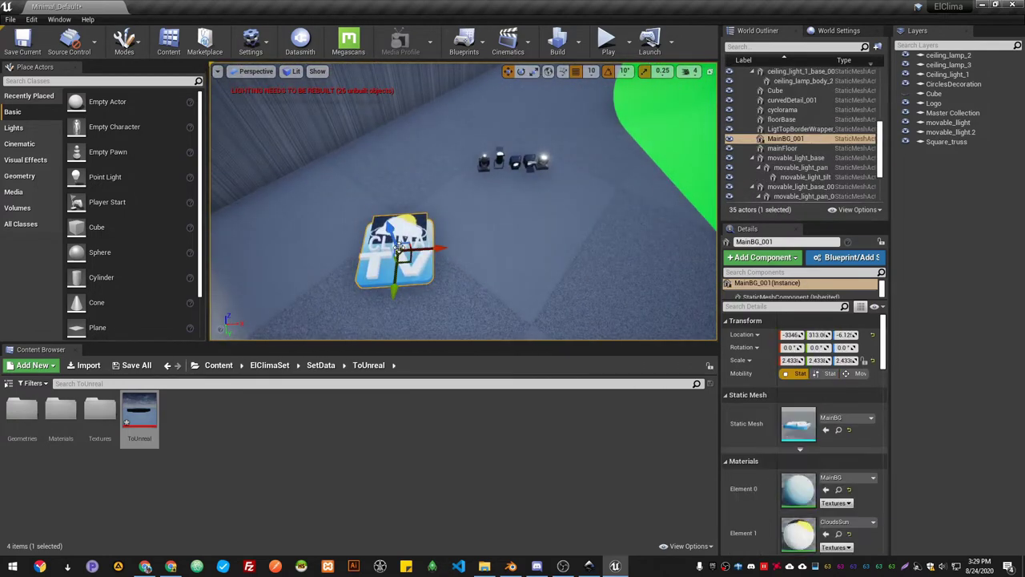
key(Delete)
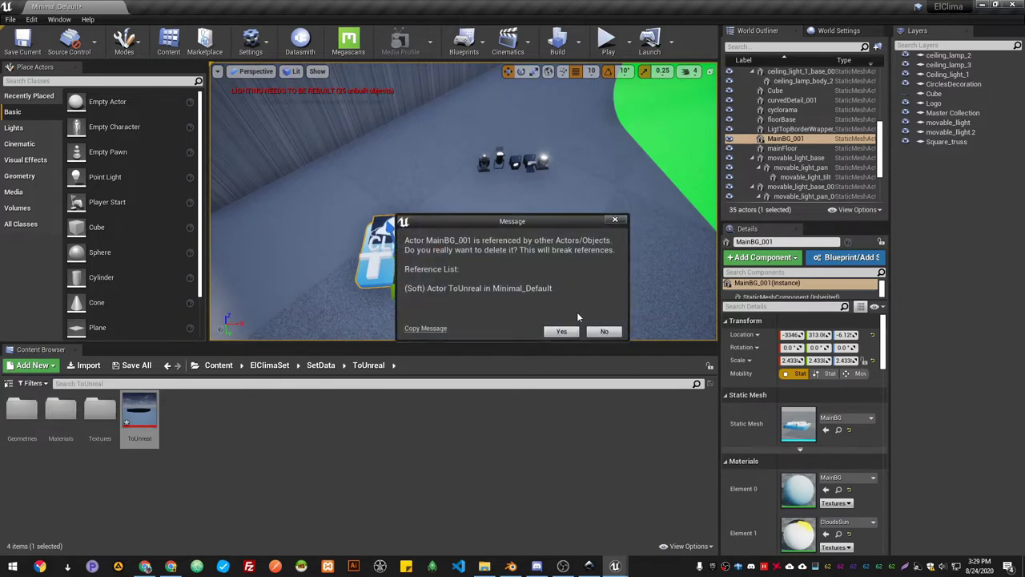
click(560, 332)
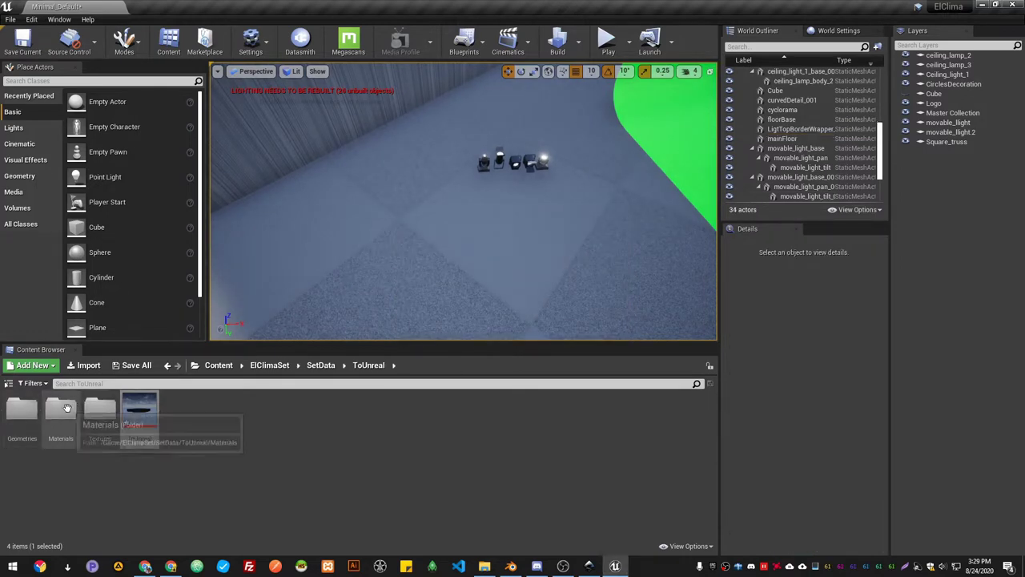
Locate the MainBG mesh in the ToUnreal Geometries folder and look around the studio set.
double_click(23, 411)
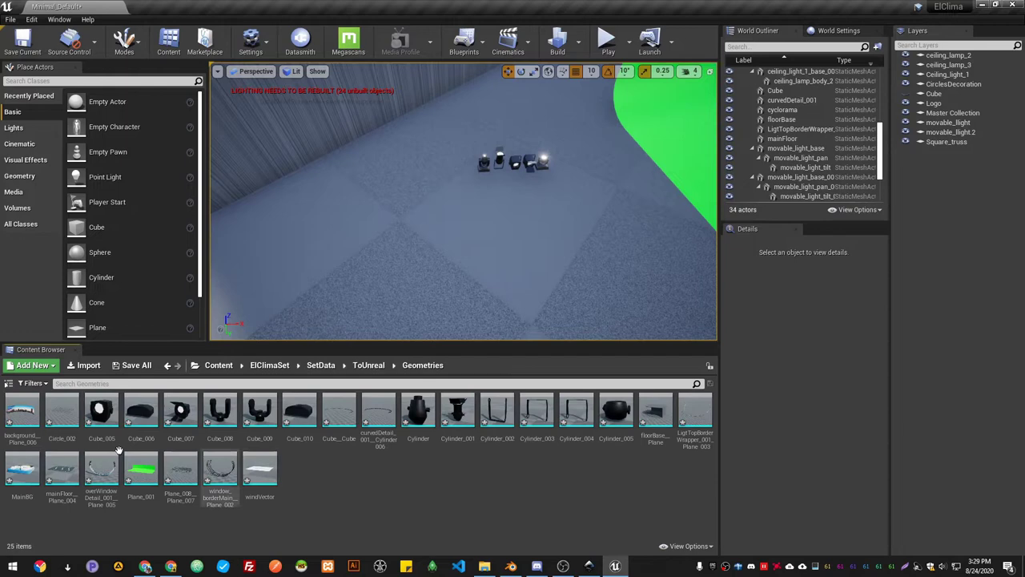
click(24, 476)
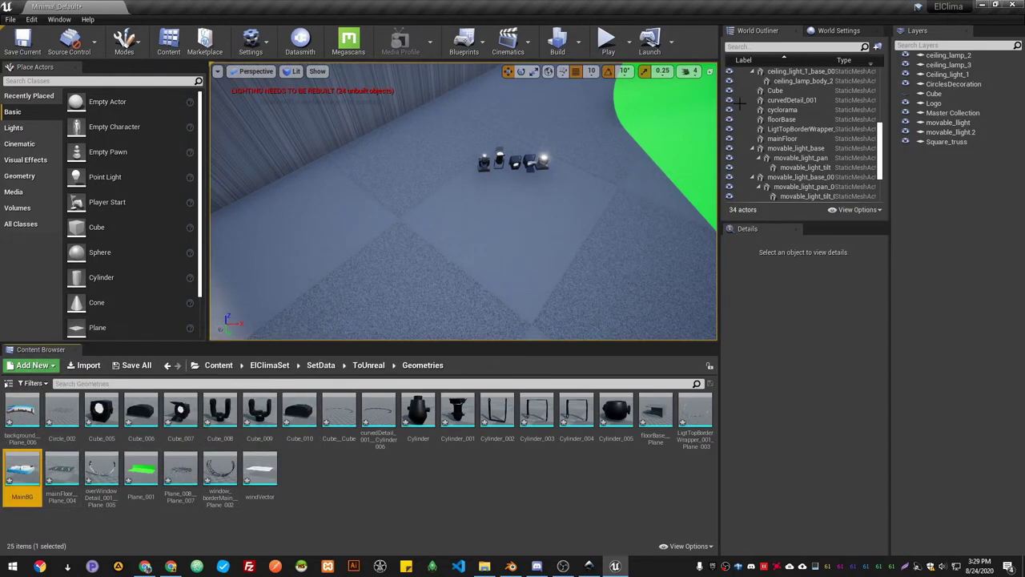
right_drag(556, 167, 640, 140)
right_drag(221, 328, 221, 328)
right_drag(542, 225, 541, 225)
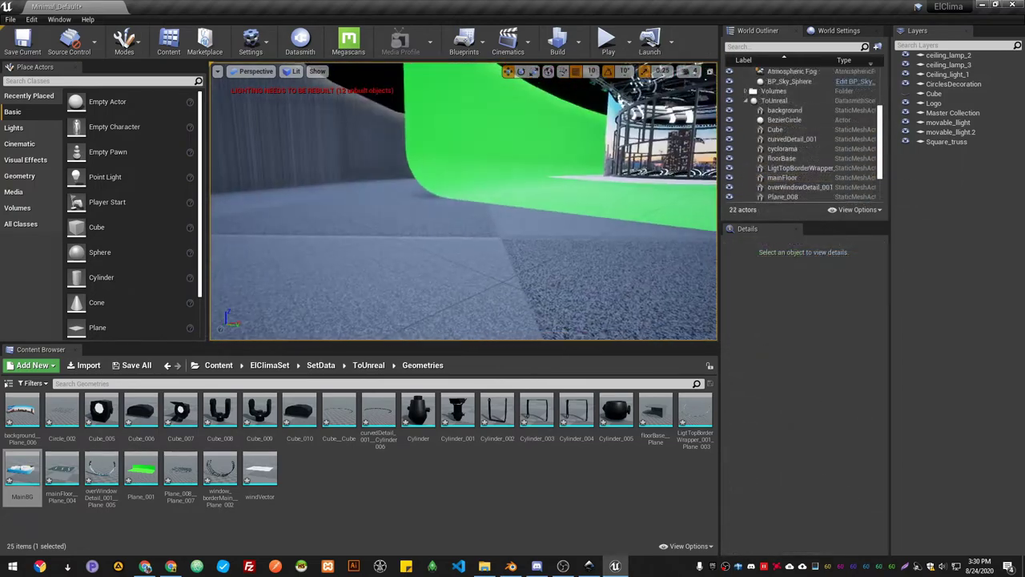
right_drag(463, 201, 463, 169)
Trace the material assigned to the top_trusses actor and open the Metal_base master material from Materials/Master.
click(481, 172)
click(838, 489)
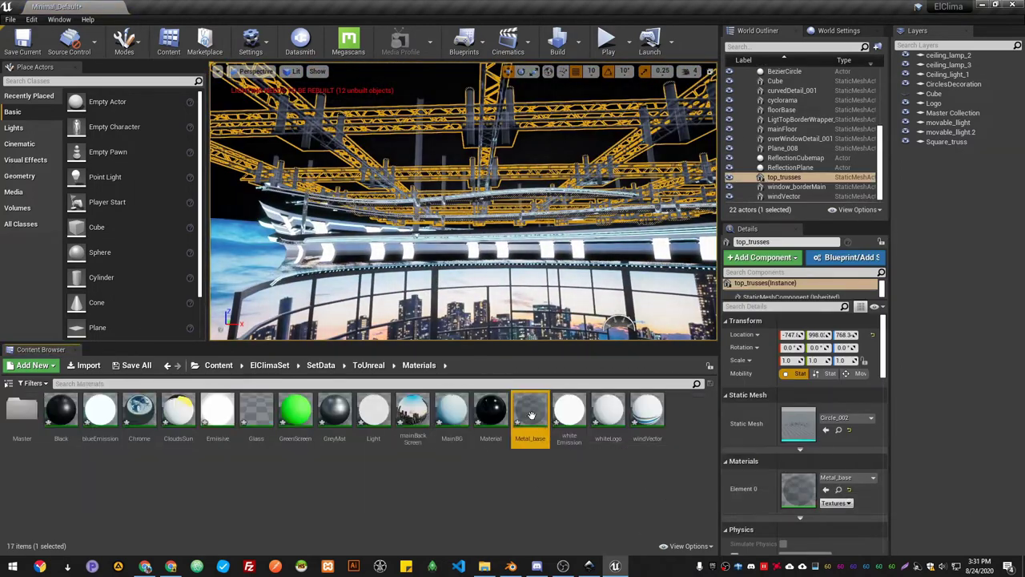
click(167, 365)
double_click(52, 417)
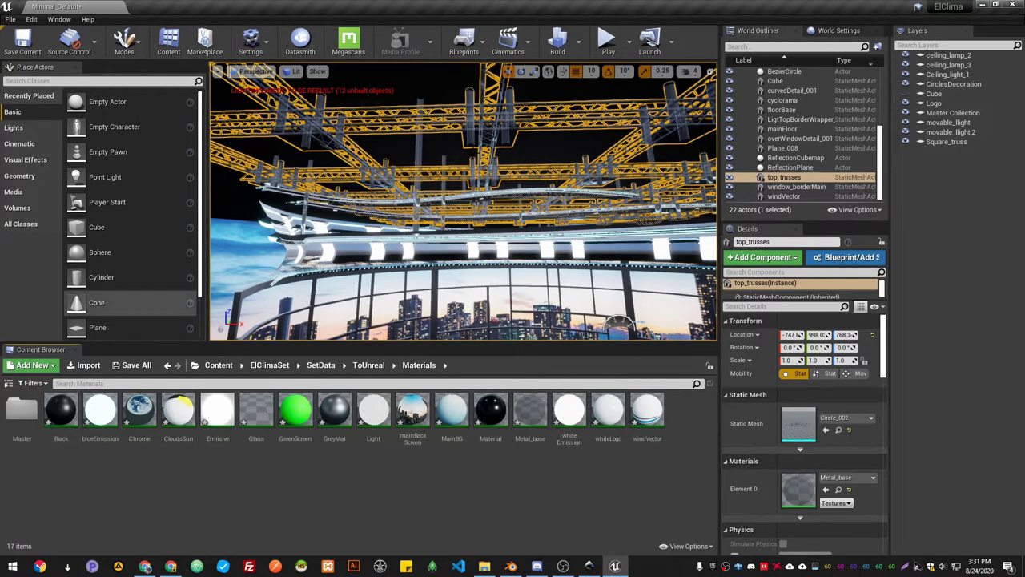
double_click(22, 409)
double_click(450, 410)
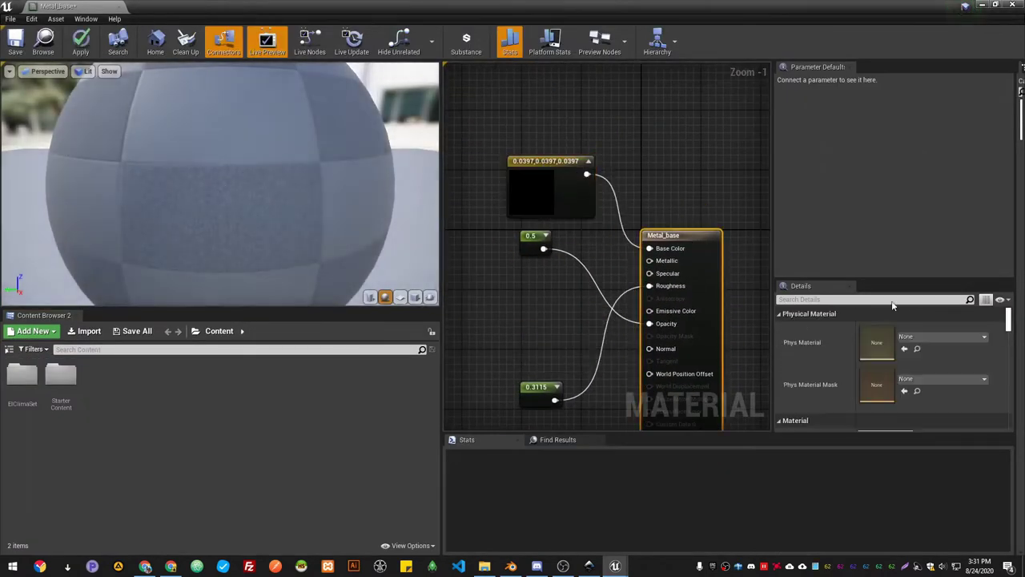
Switch the Metal_base material's blend mode to opaque and delete the constant feeding its opacity.
click(881, 396)
click(869, 419)
click(544, 336)
key(Delete)
Connect a constant to the Metallic input of Metal_base and set its value to 1.
drag(531, 274, 650, 260)
click(491, 261)
click(882, 327)
text(1)
scroll(640, 223, down, 3)
scroll(591, 340, up, 4)
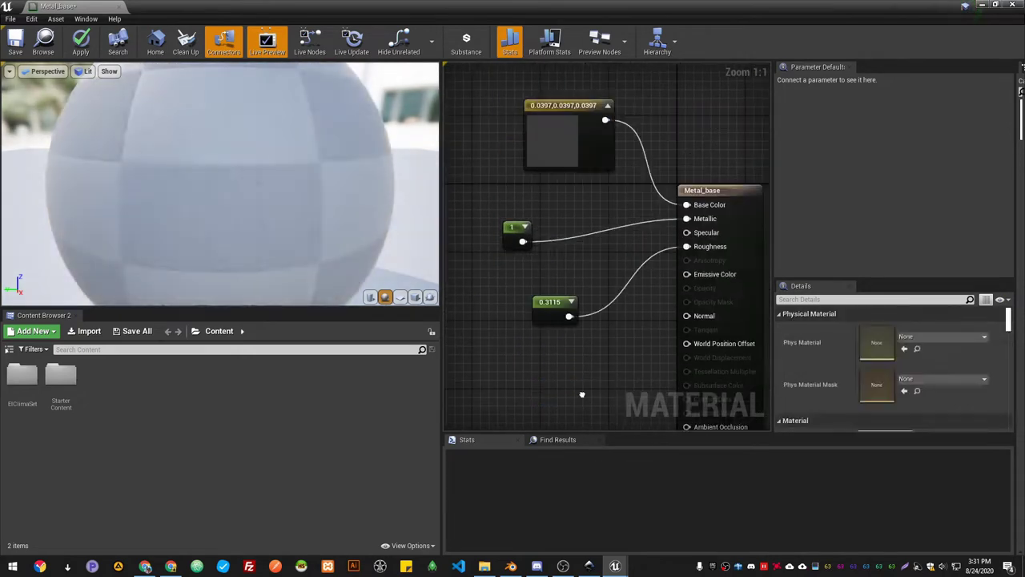
Close the Black master material and apply its changes to the original material.
click(594, 195)
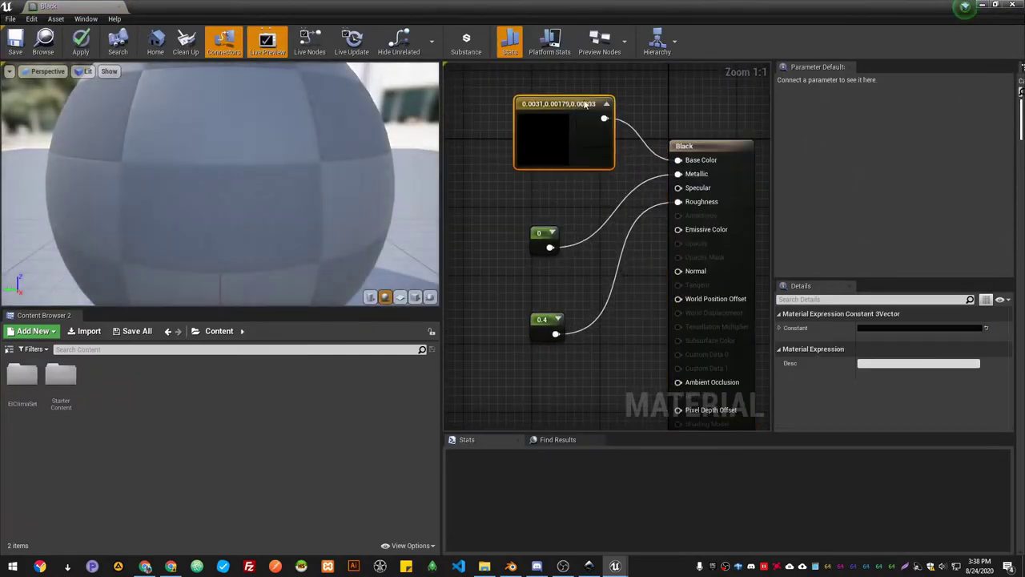
click(120, 8)
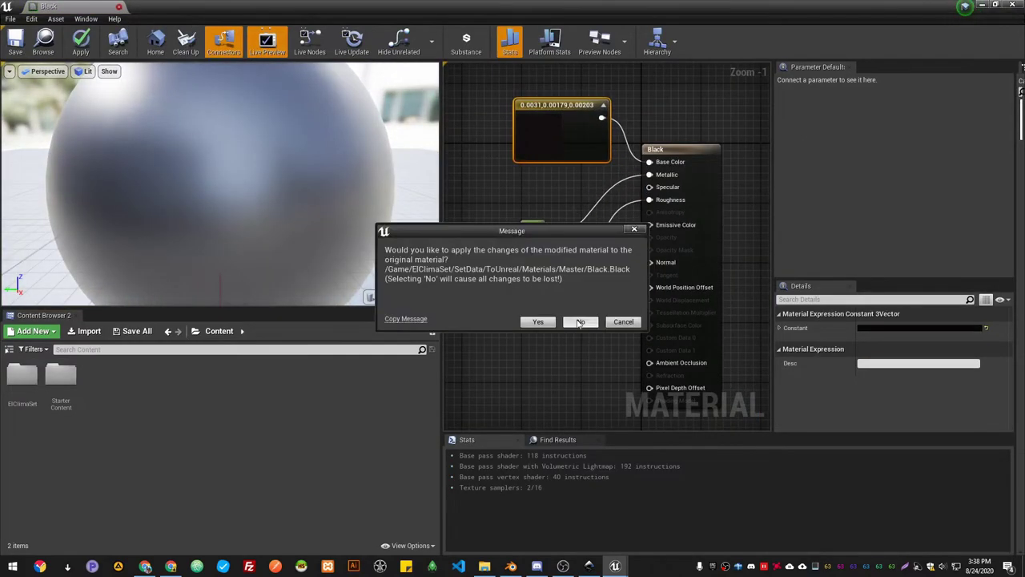
click(537, 320)
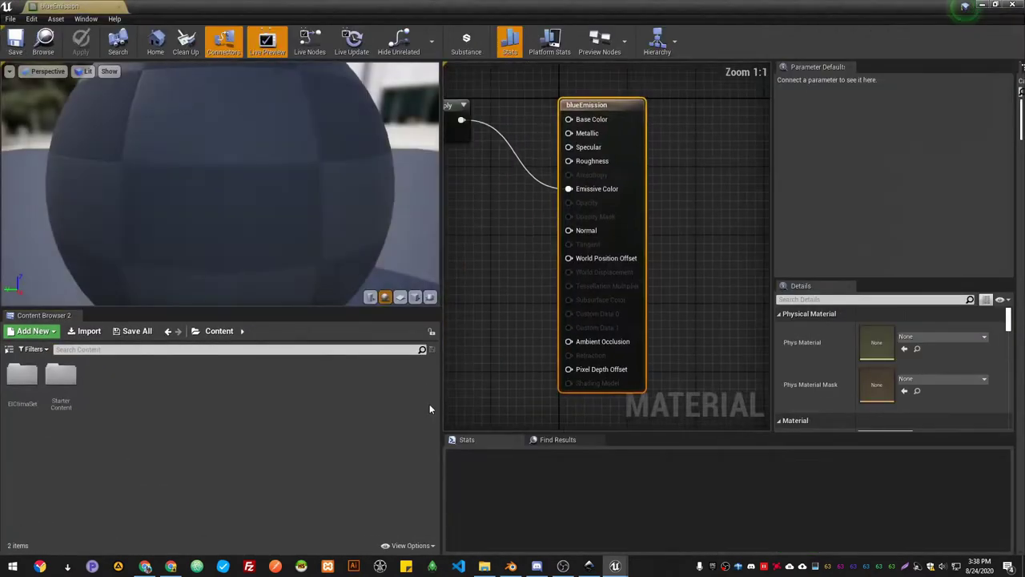
Disconnect the light blue color constant from the Multiply node's A input in blueEmission and move it clear above.
scroll(555, 277, down, 2)
scroll(627, 291, up, 1)
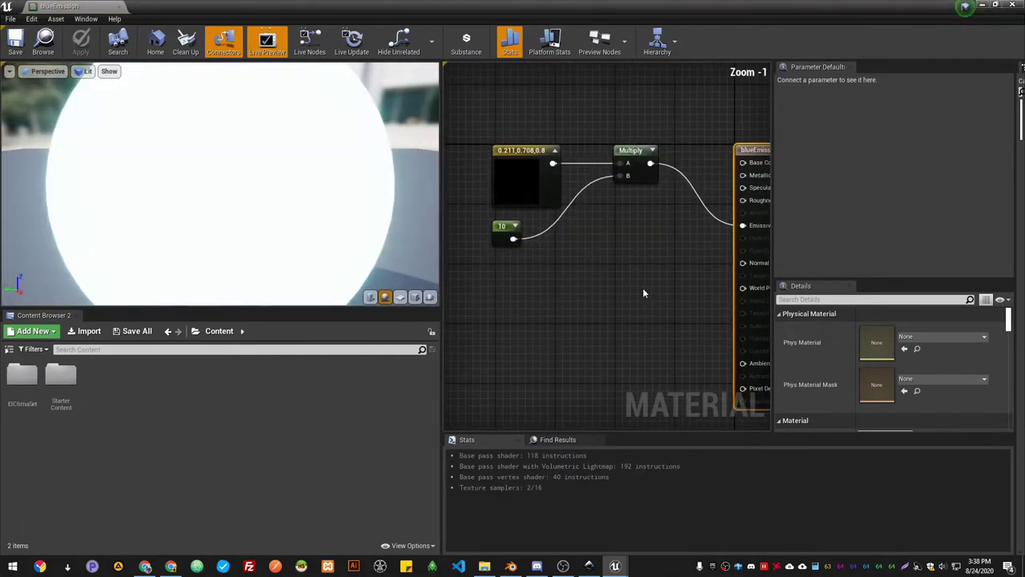
right_drag(581, 115, 555, 203)
click(597, 248)
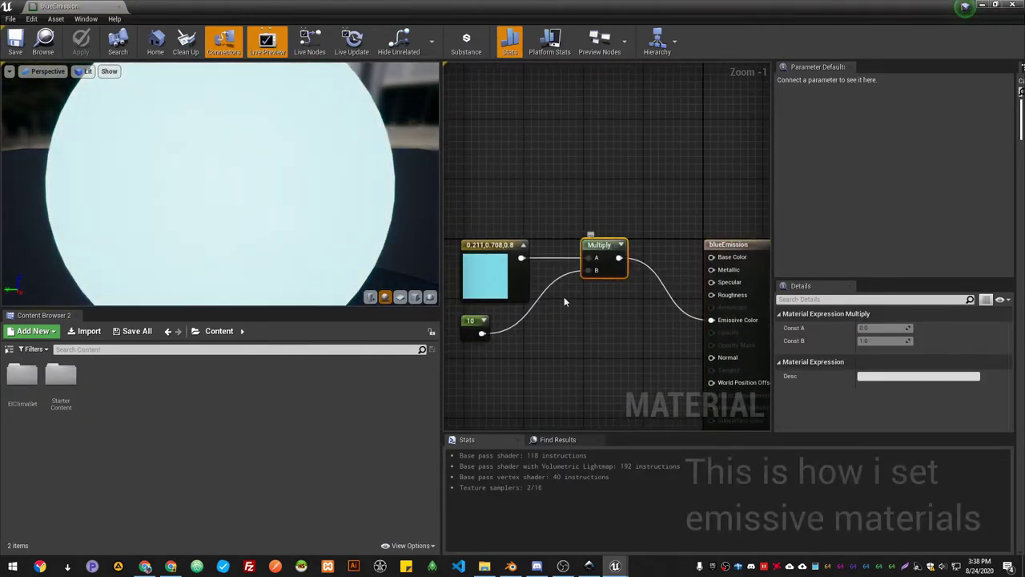
mouse_move(487, 246)
mouse_down()
mouse_move(511, 185)
mouse_move(492, 238)
mouse_up()
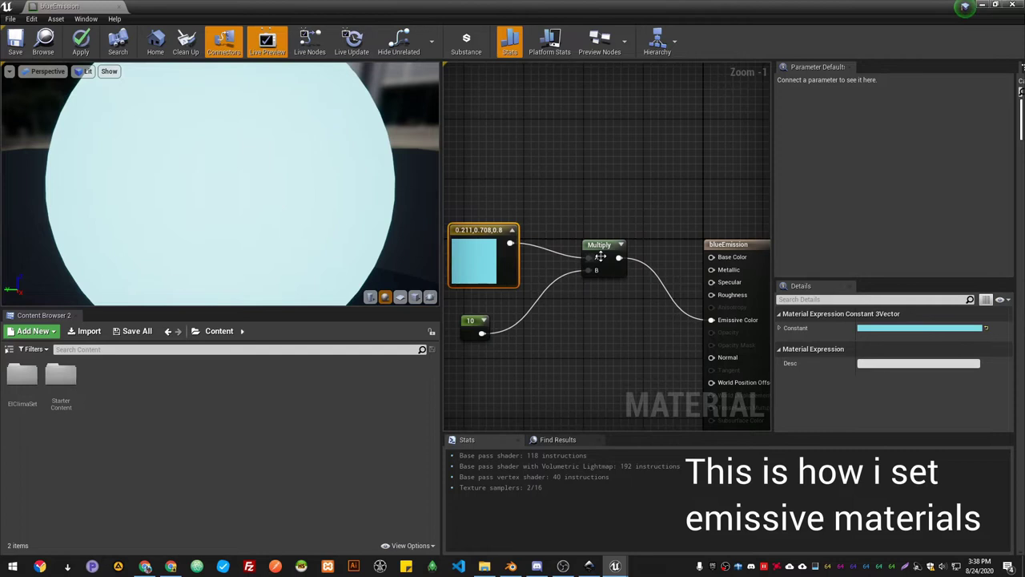
right_drag(567, 256, 558, 209)
alt+click(581, 210)
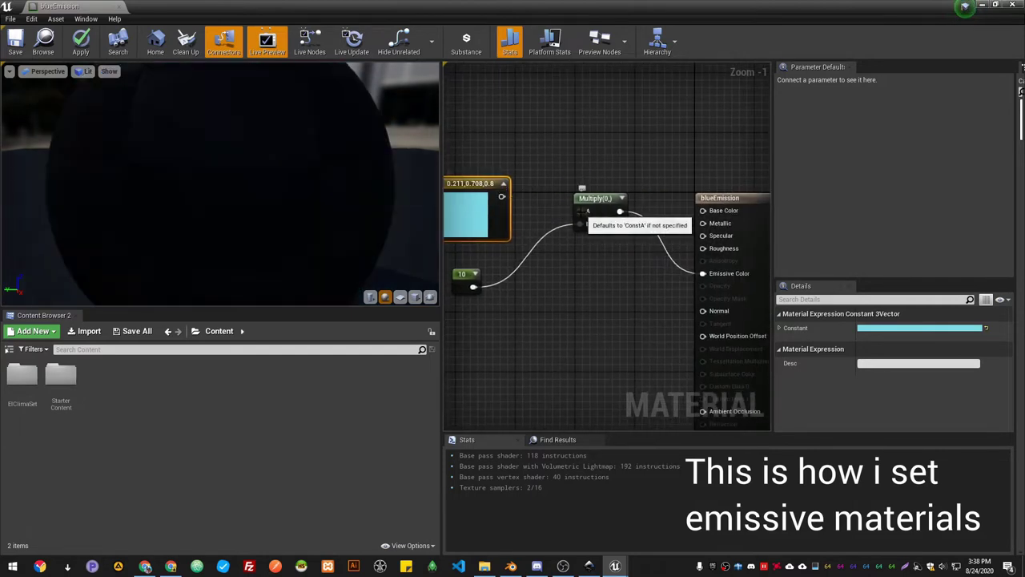
drag(480, 183, 521, 96)
Add a scalar constant, connect it to the Multiply node's A input and set its value to 1.
click(483, 204)
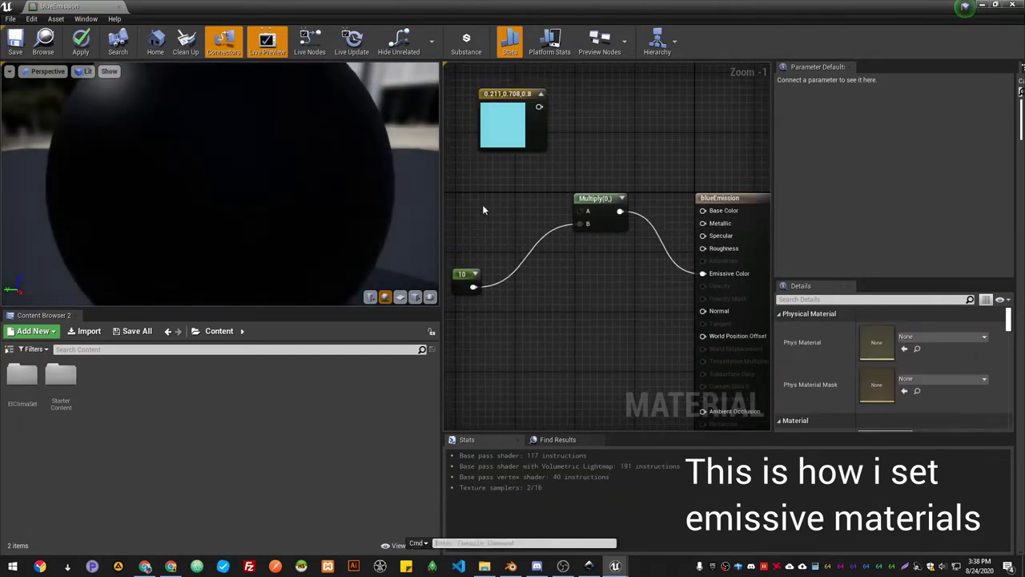
right_drag(482, 204, 497, 219)
key(1)
click(449, 222)
drag(468, 241, 526, 242)
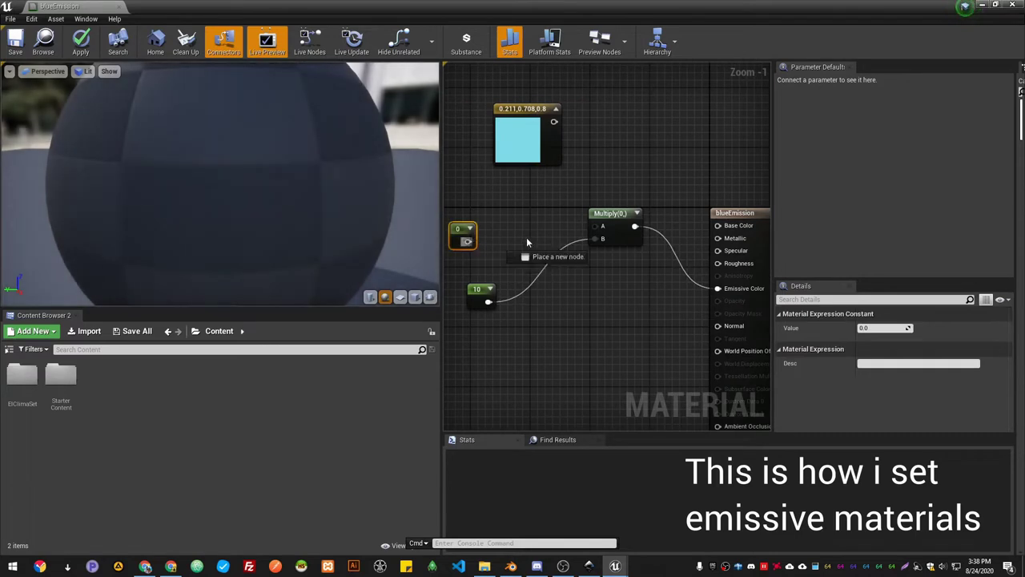
drag(603, 229, 603, 228)
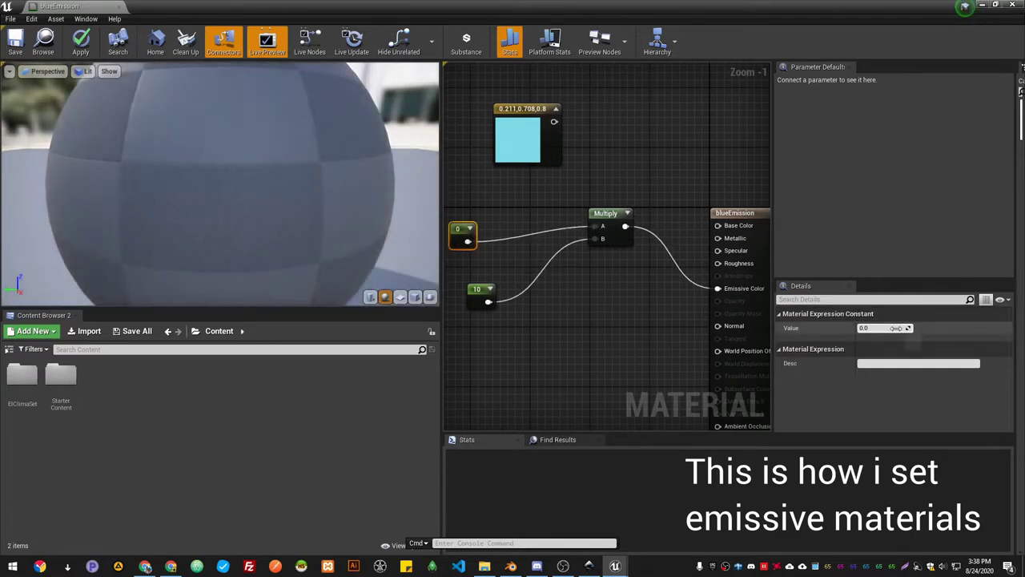
click(888, 327)
text(1)
key(Return)
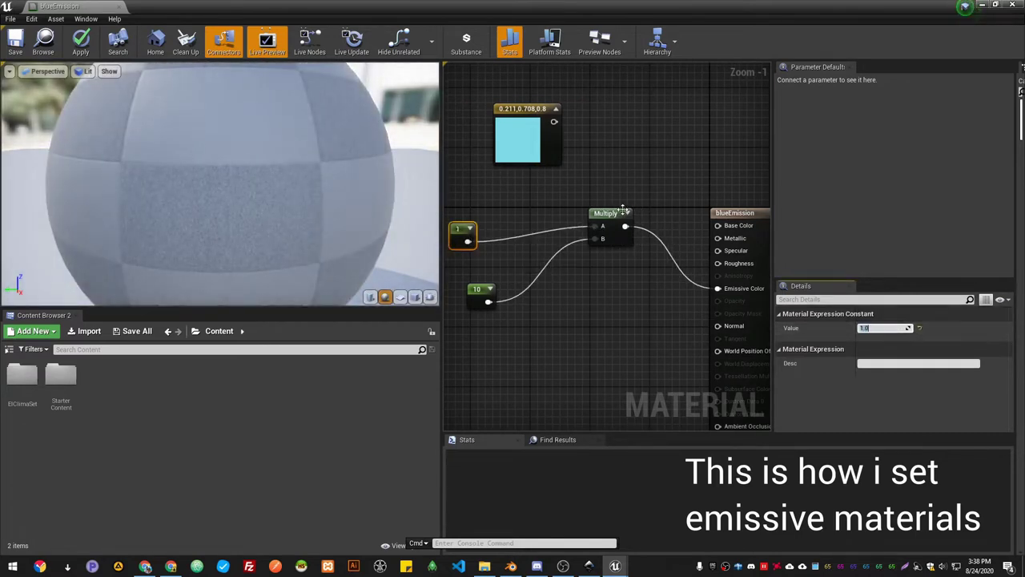
Move the Multiply node closer to its constants and convert the constant 10 into a parameter named Intensity.
drag(622, 210, 541, 230)
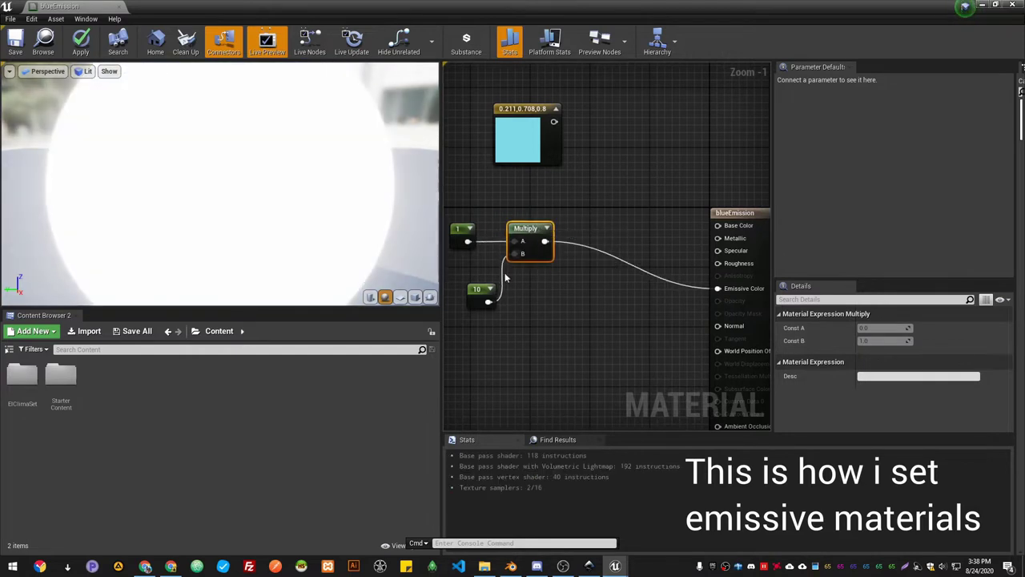
drag(481, 295, 530, 298)
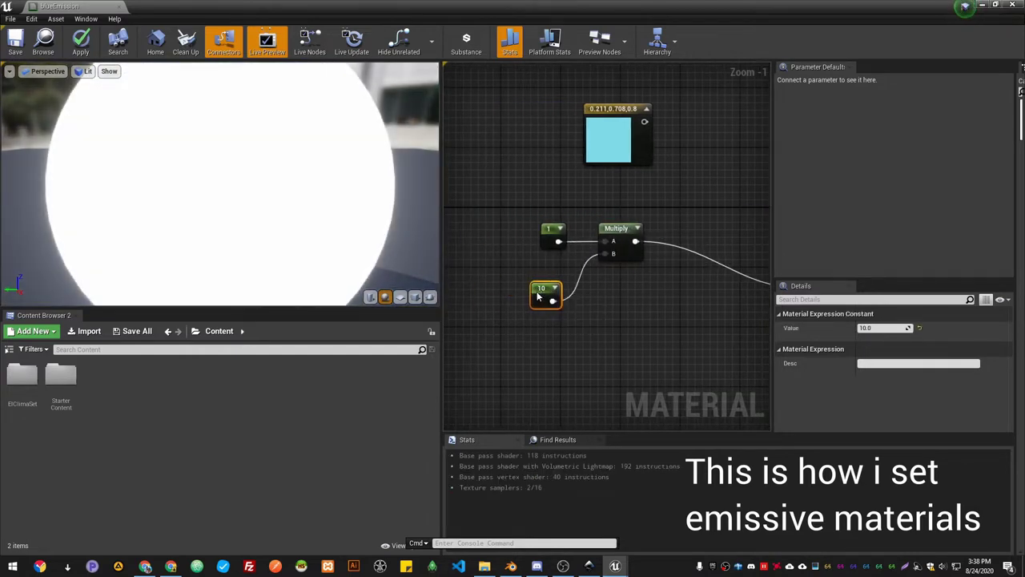
right_click(531, 295)
click(568, 296)
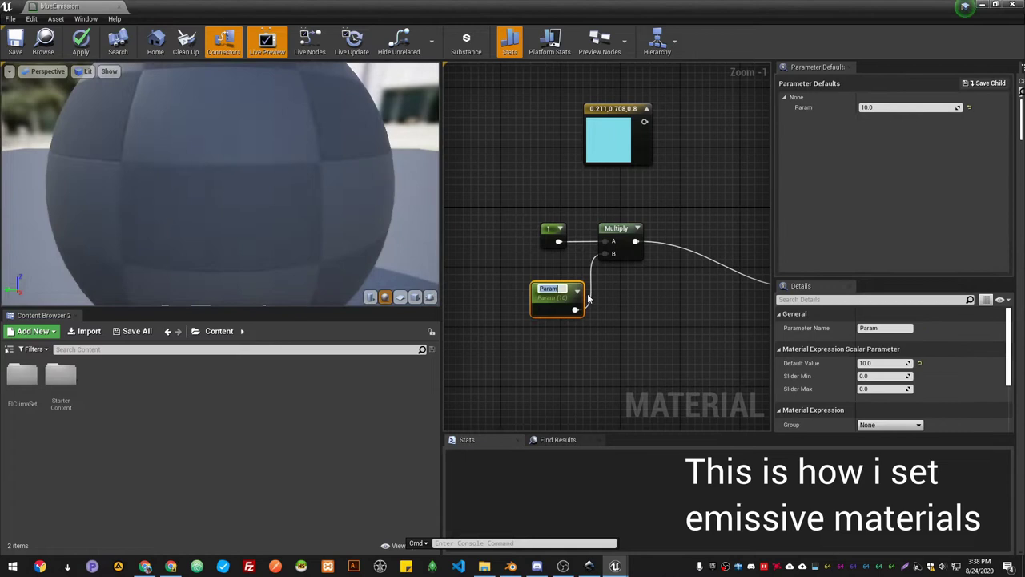
text(Intensity)
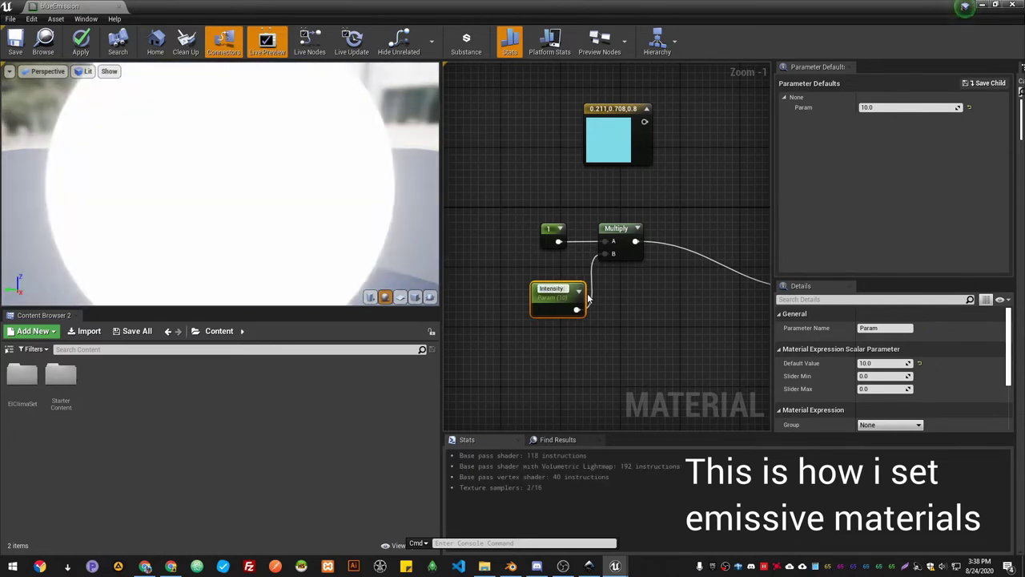
Convert the light blue color constant into a parameter named Color and place it below the Multiply node.
click(633, 136)
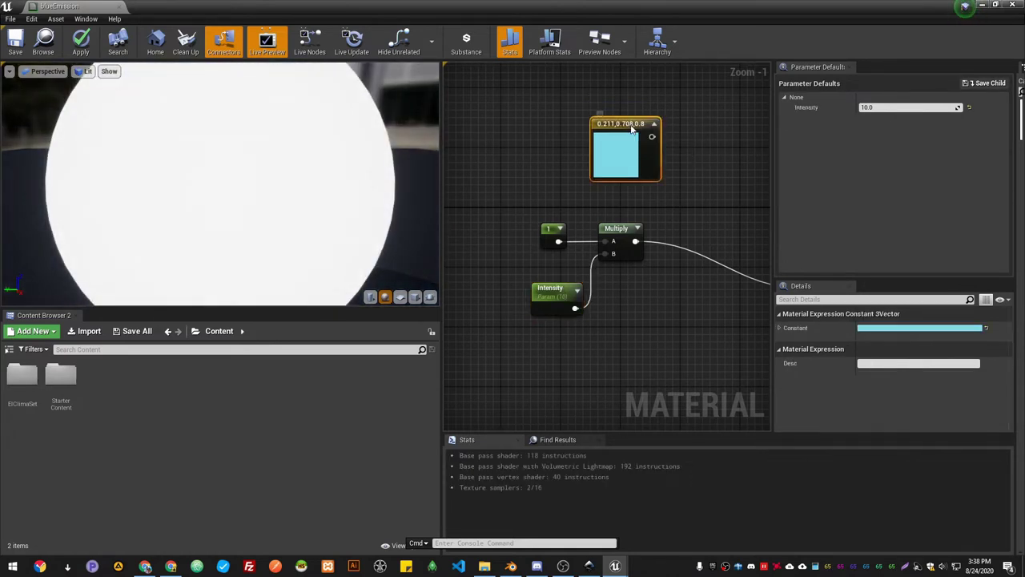
right_click(635, 126)
click(663, 128)
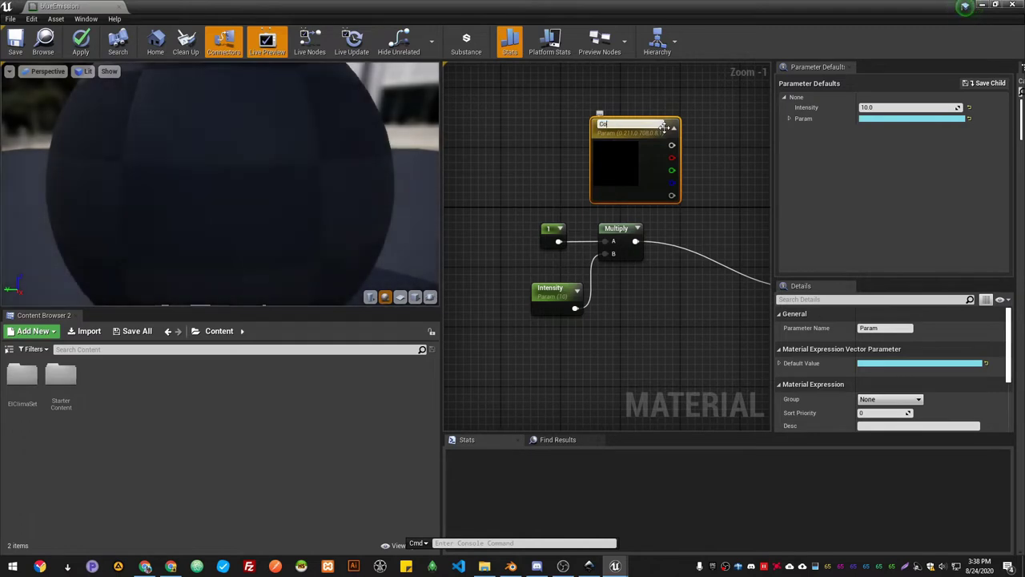
key(Return)
drag(623, 165, 646, 344)
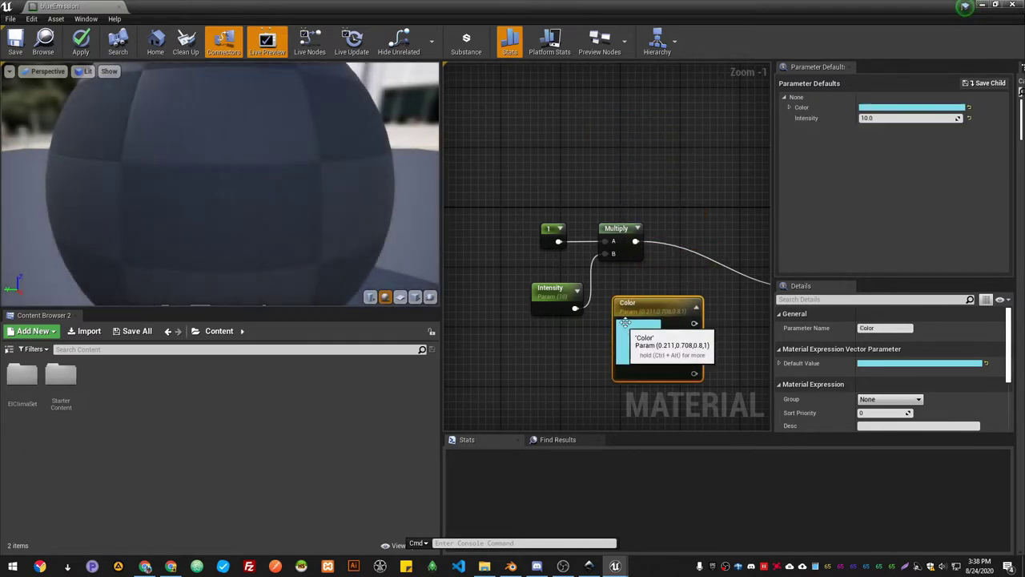
Add a second Multiply node combining the first Multiply's output with the Color parameter and connect it to Emissive Color.
right_drag(674, 228, 621, 213)
click(663, 215)
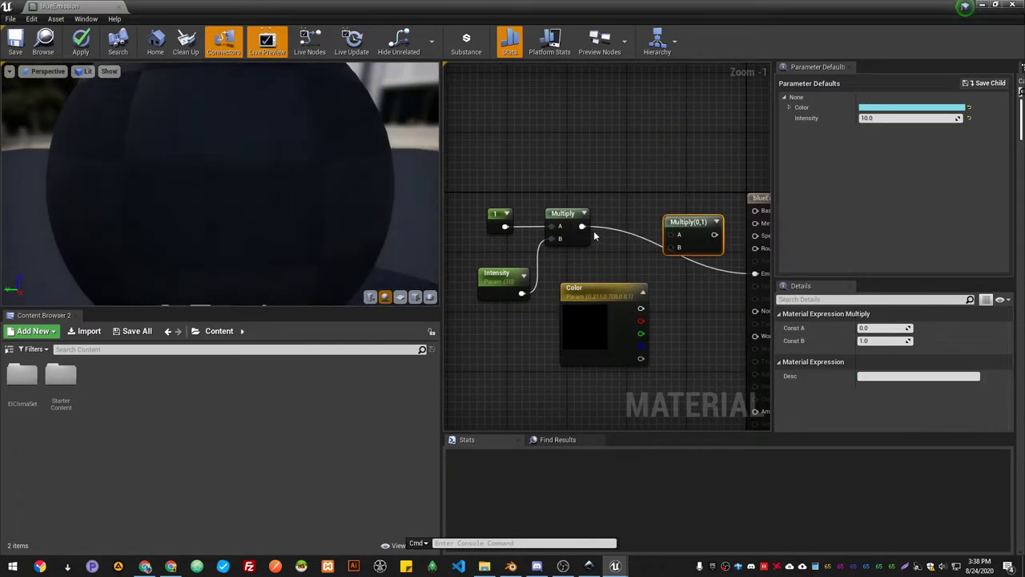
drag(677, 240, 679, 248)
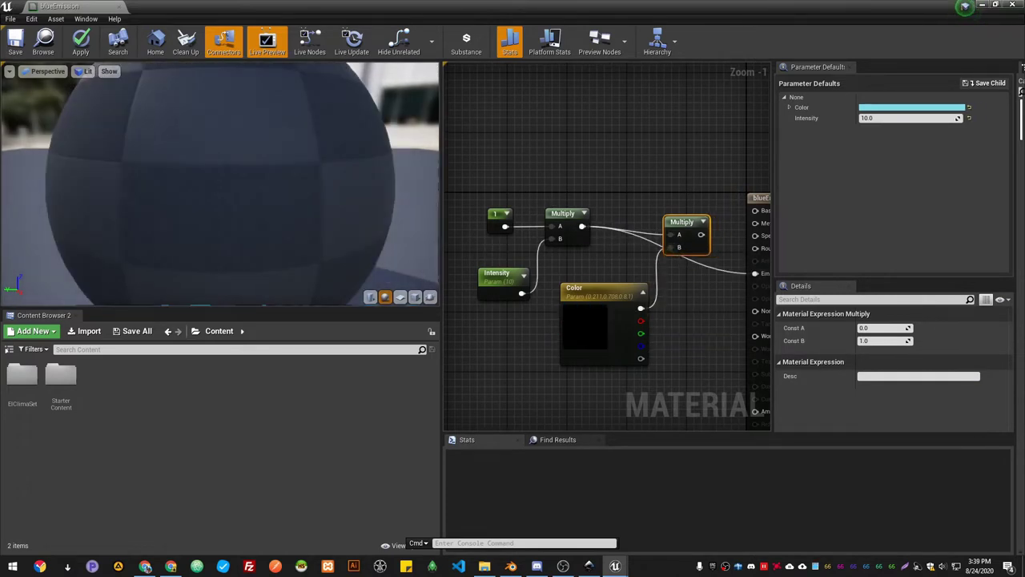
right_drag(704, 232, 603, 230)
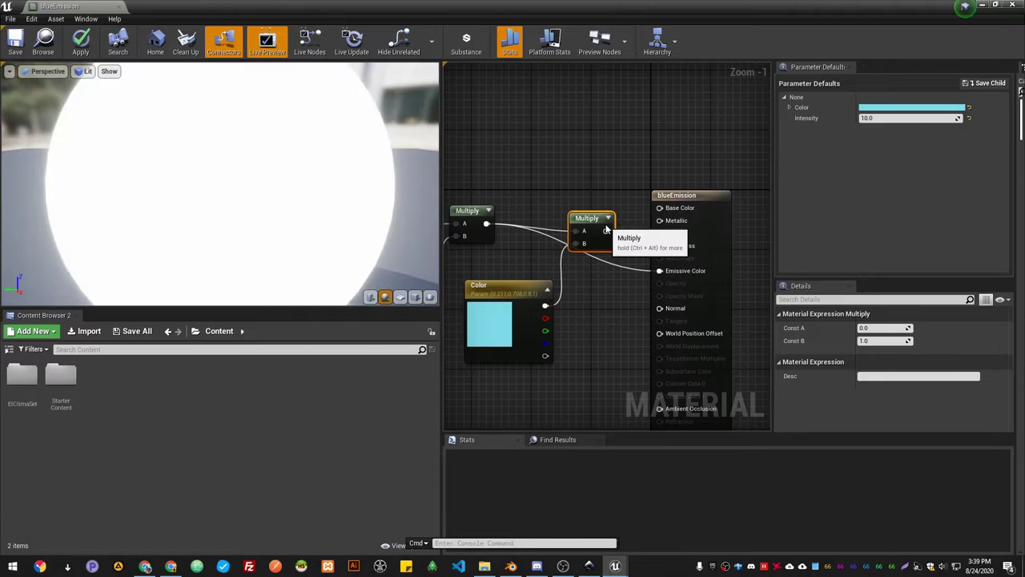
drag(605, 231, 619, 239)
drag(681, 274, 681, 273)
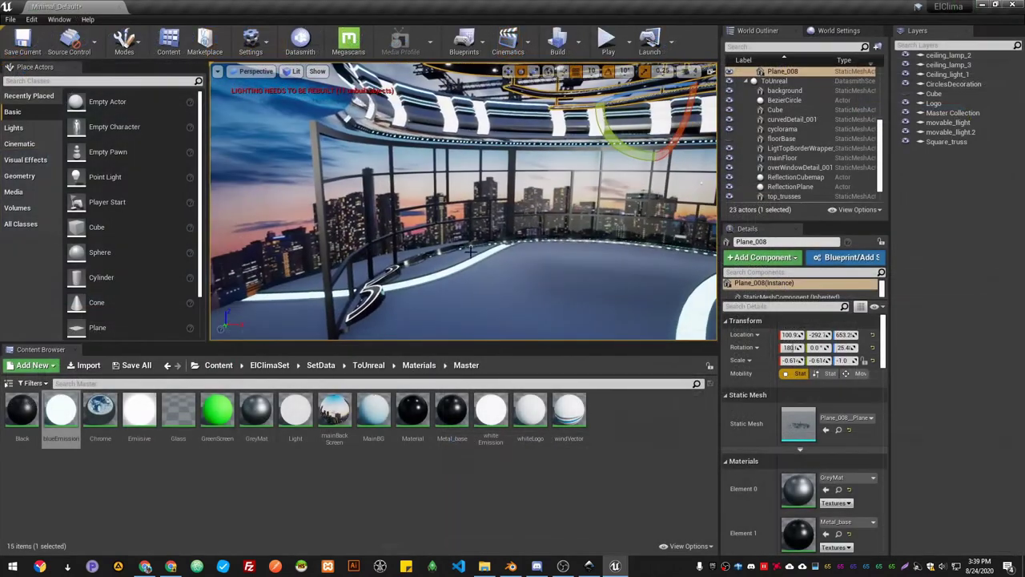
Open the Glass master material and move its 0.8 base color constant above the other nodes.
double_click(167, 427)
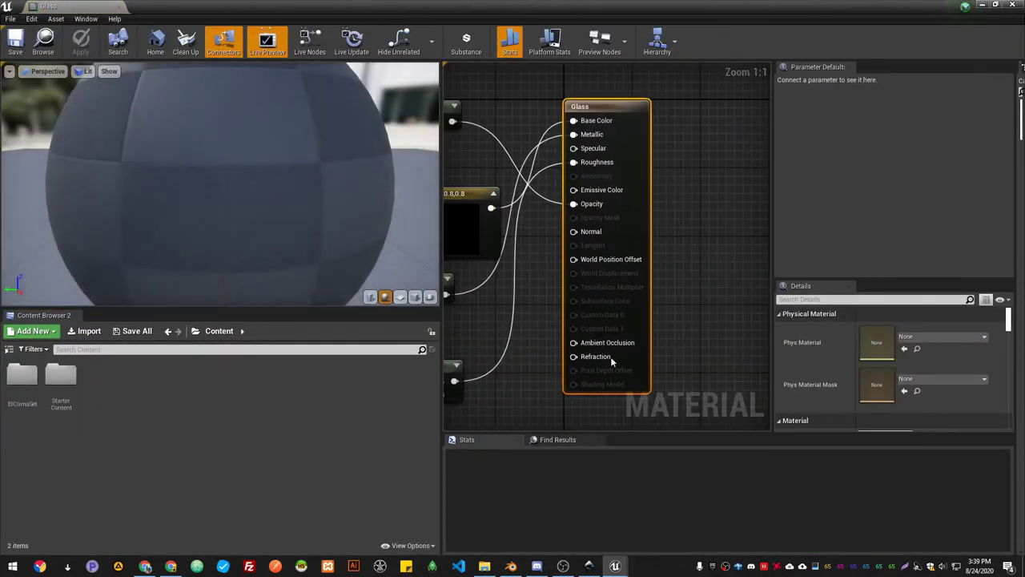
right_drag(543, 286, 669, 314)
drag(613, 267, 589, 147)
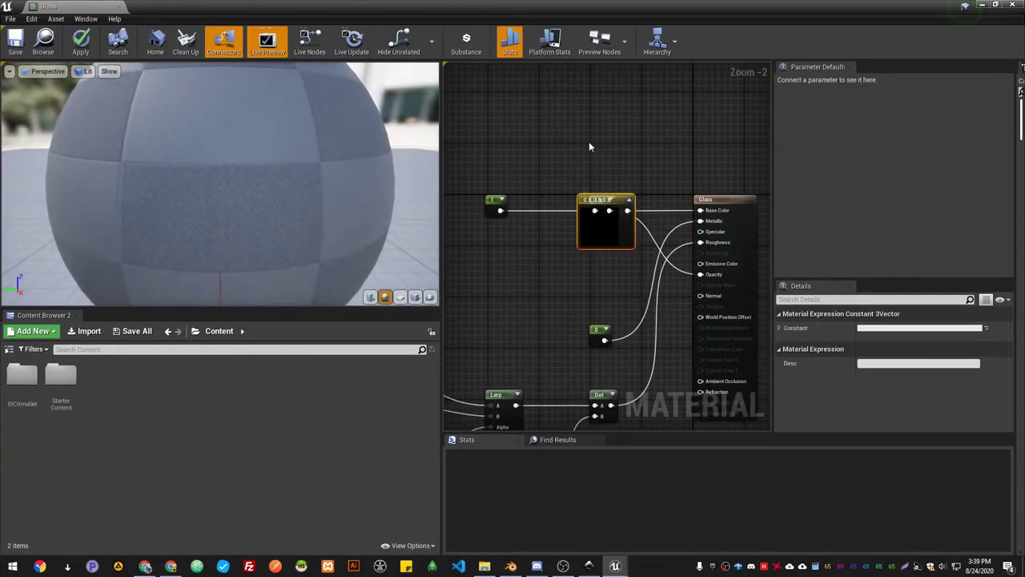
scroll(599, 323, down, 6)
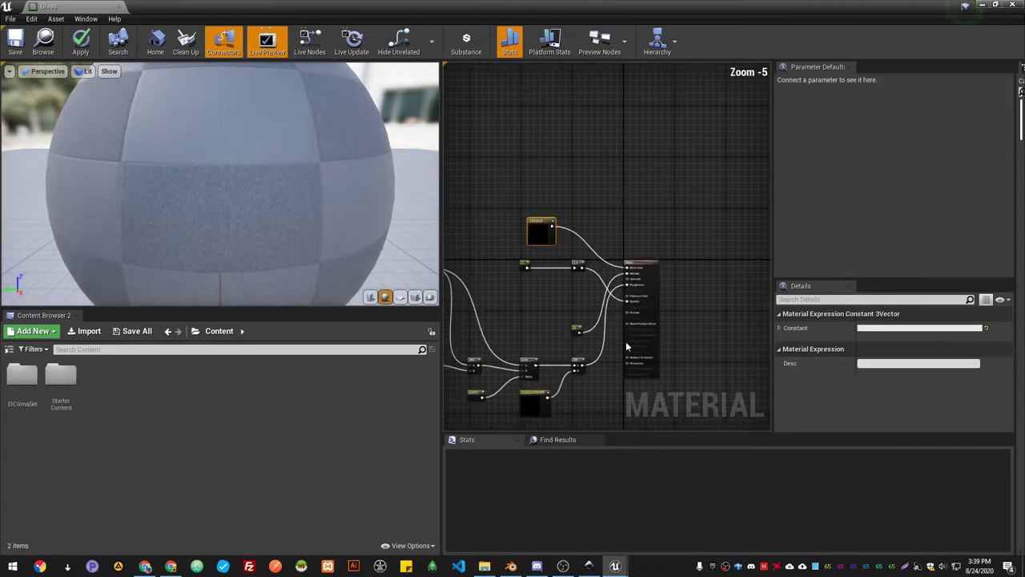
scroll(599, 322, up, 6)
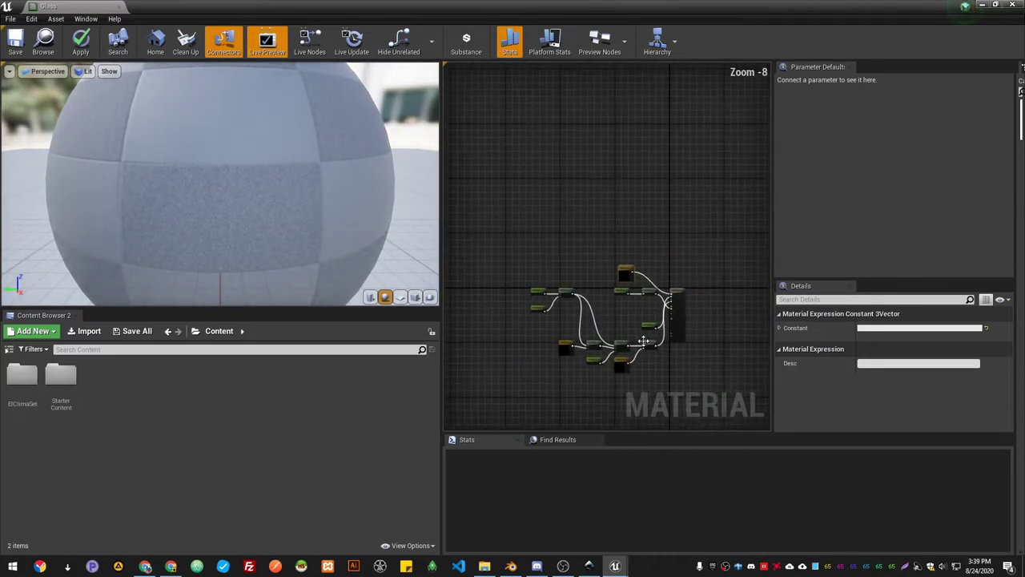
scroll(663, 381, down, 3)
right_drag(663, 382, 612, 298)
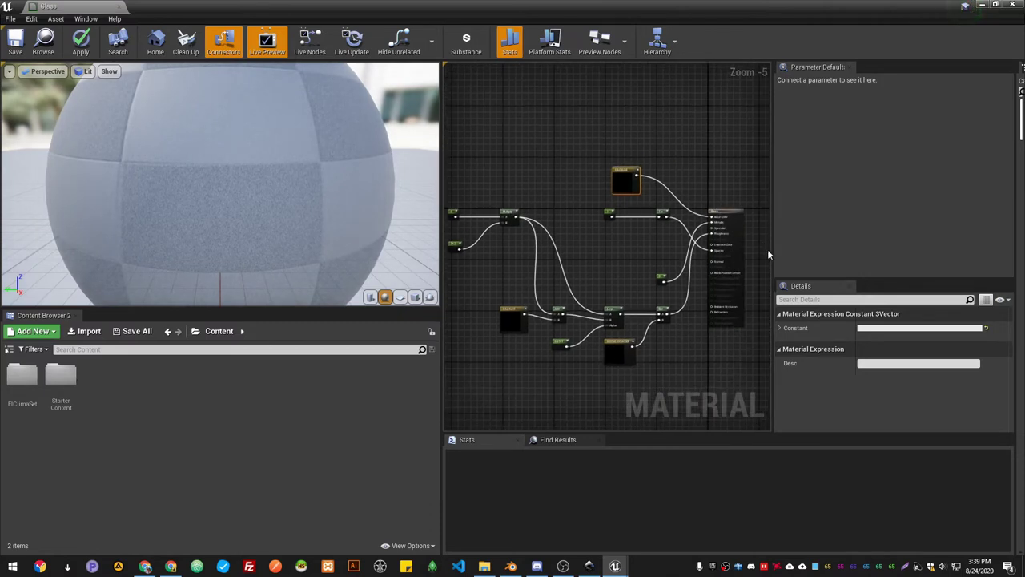
Widen the graph area, move the two Opacity nodes lower and place the Metallic constant 0 beneath the base color constant.
drag(772, 253, 836, 253)
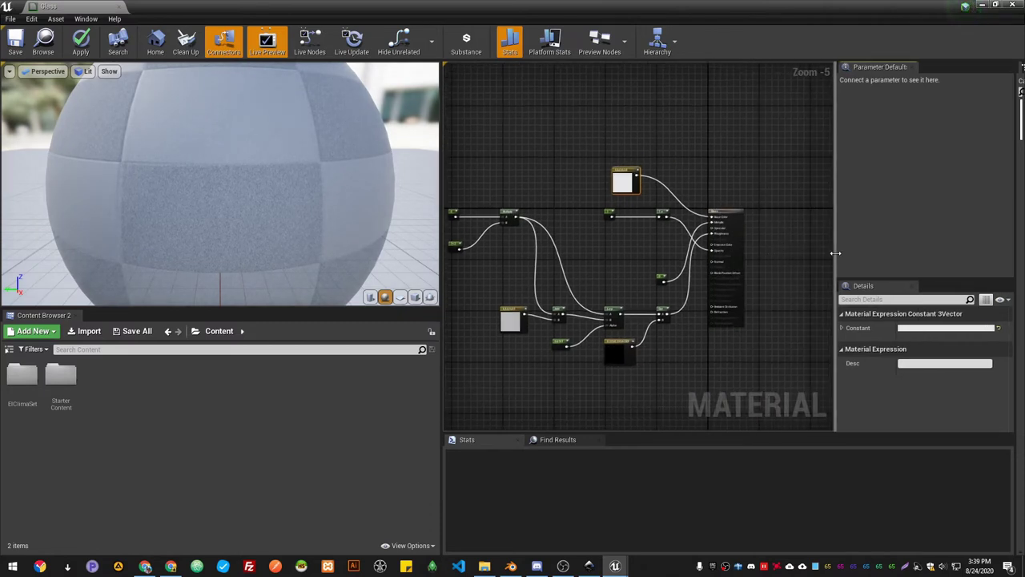
scroll(762, 231, up, 2)
drag(578, 293, 557, 228)
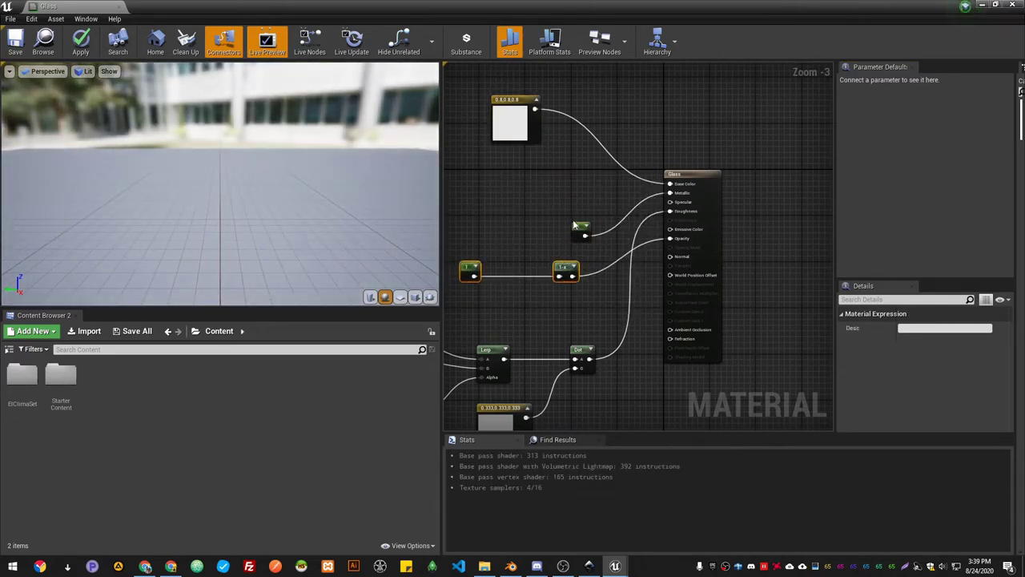
scroll(585, 277, down, 2)
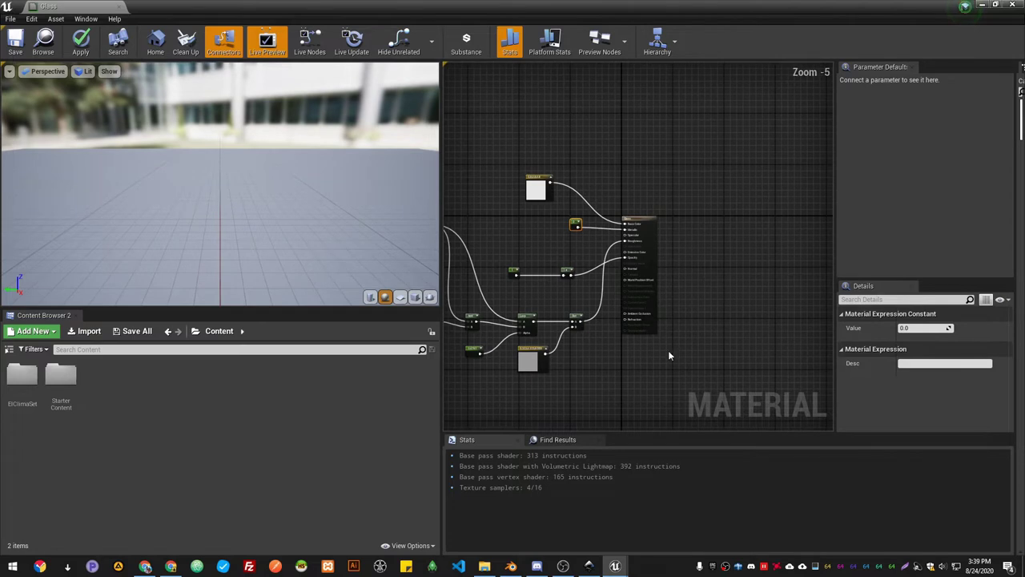
Move the node network feeding Roughness up between the Metallic constant and the Opacity nodes.
right_drag(542, 365, 702, 363)
scroll(705, 383, up, 1)
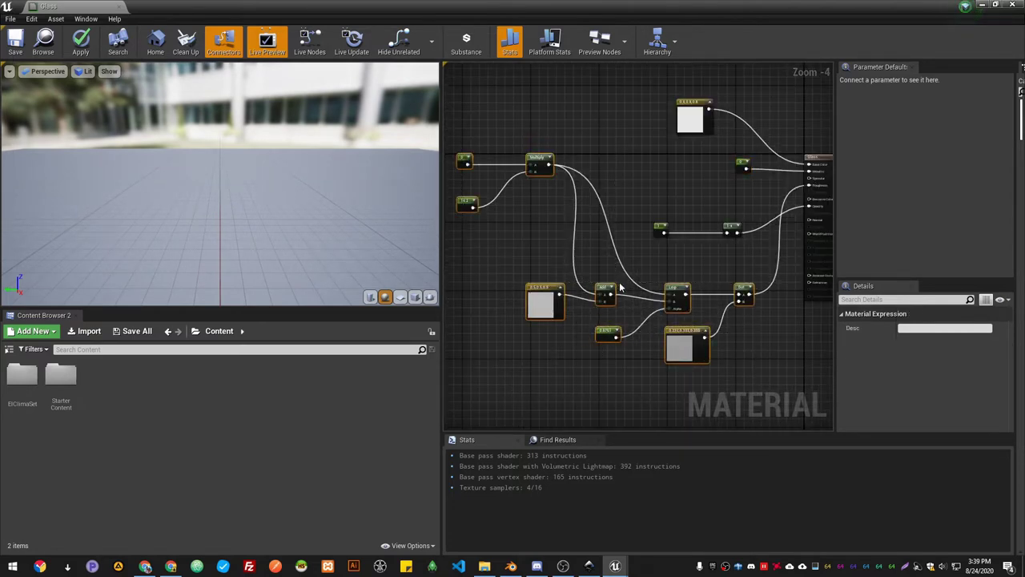
drag(661, 283, 565, 184)
right_drag(712, 244, 664, 365)
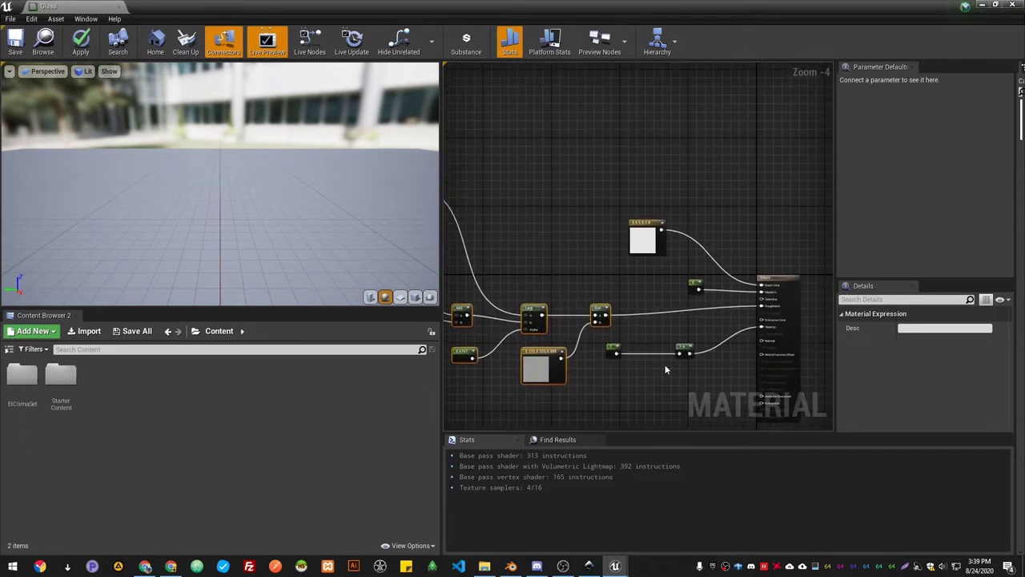
drag(684, 392, 601, 341)
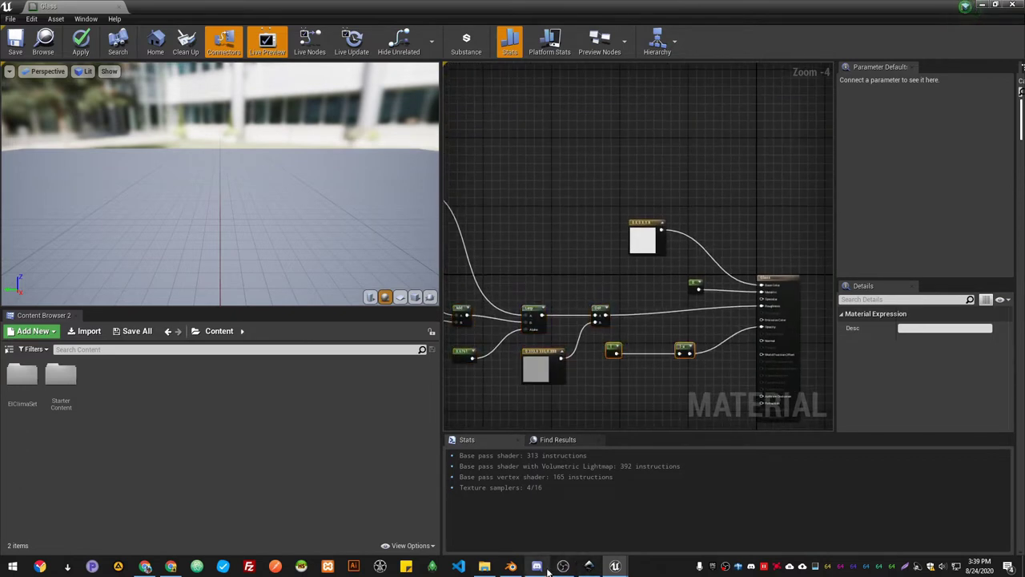
Switch to Blender and examine the Glass material's shader nodes on the window borderMain object in the shader workspace.
click(511, 566)
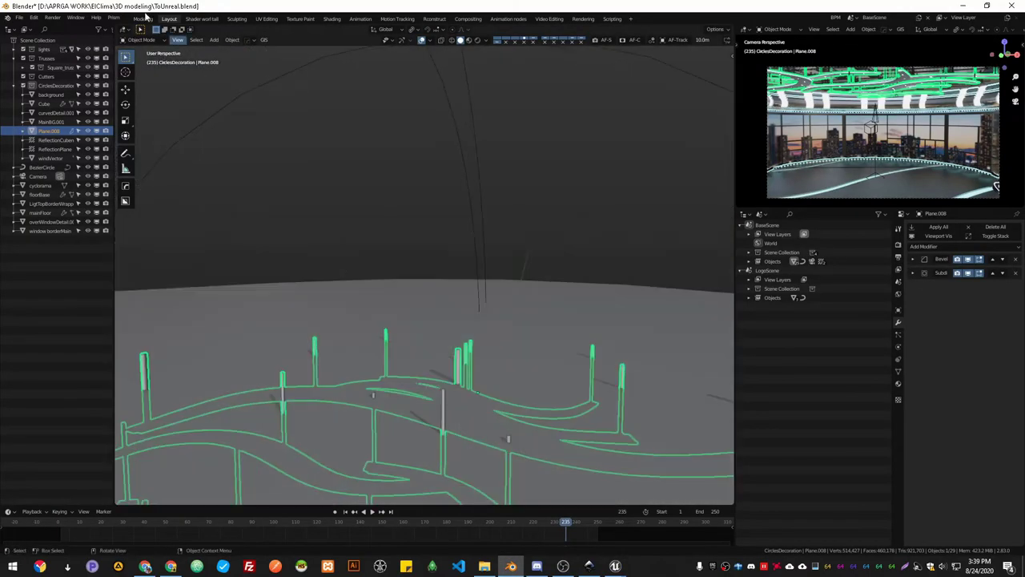
click(210, 19)
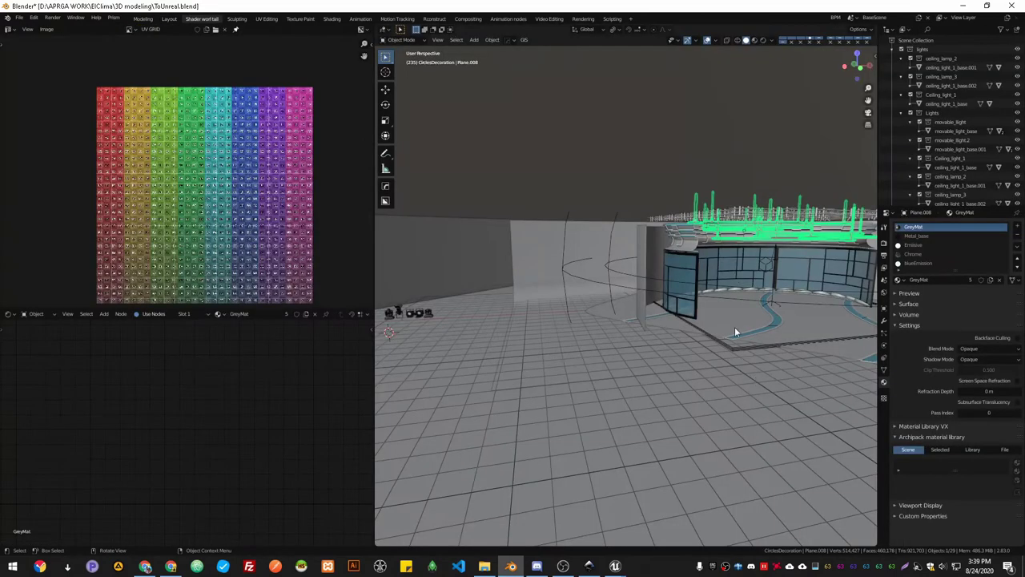
click(726, 252)
key(KP_Decimal)
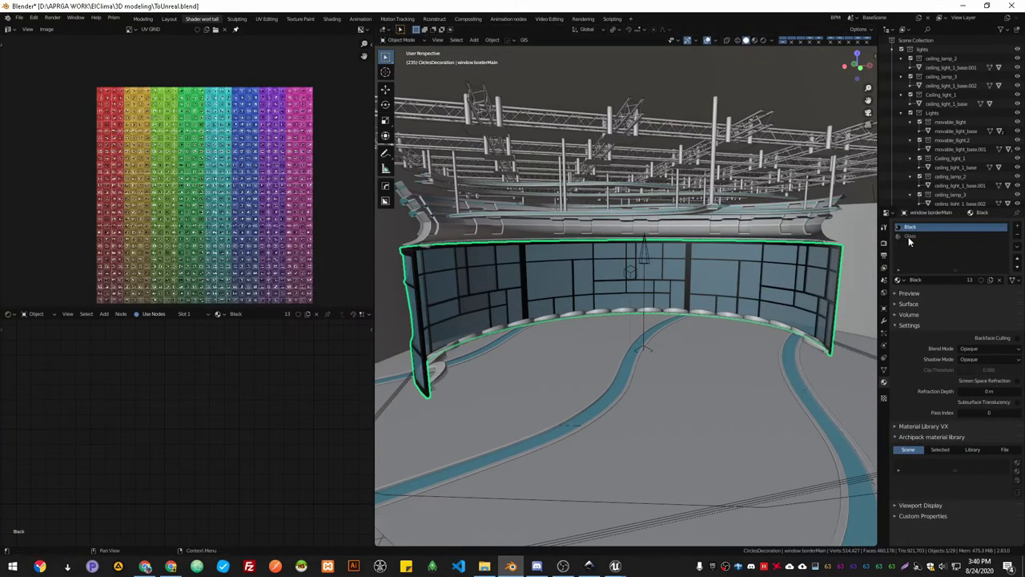
click(909, 236)
scroll(292, 356, down, 3)
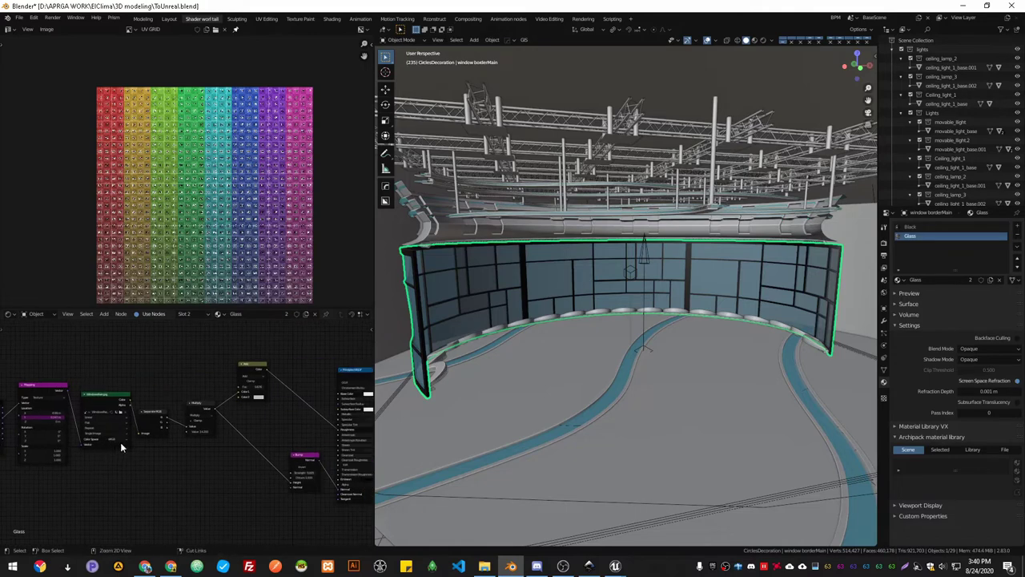
ctrl+scroll(120, 445, down, 4)
ctrl+scroll(189, 393, up, 3)
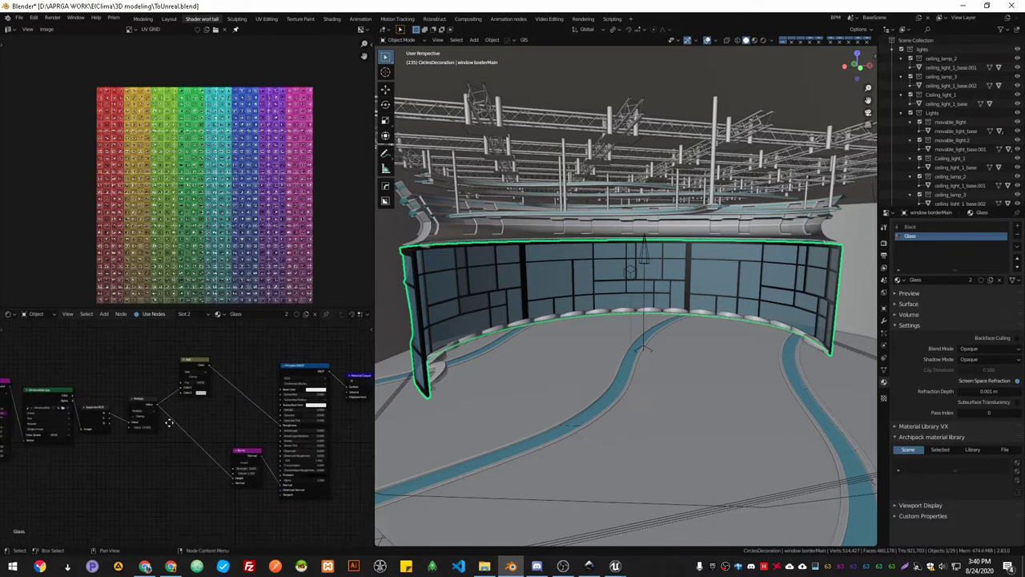
key(ctrl+space)
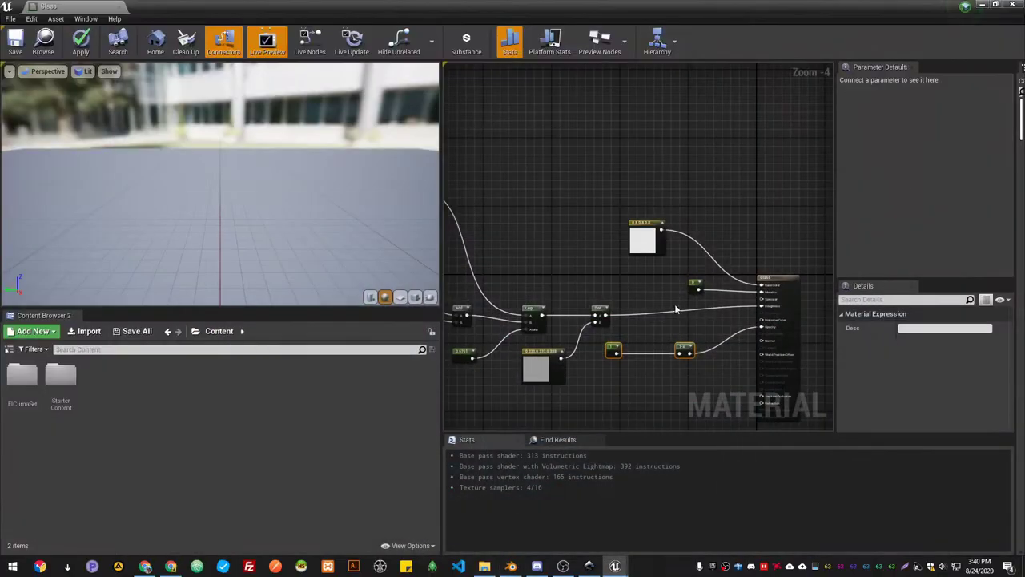
Back in Unreal, delete all nodes of the Glass material's Roughness and Opacity networks, keeping the base color and Metallic constants.
scroll(698, 348, up, 1)
scroll(698, 349, down, 2)
scroll(721, 389, up, 2)
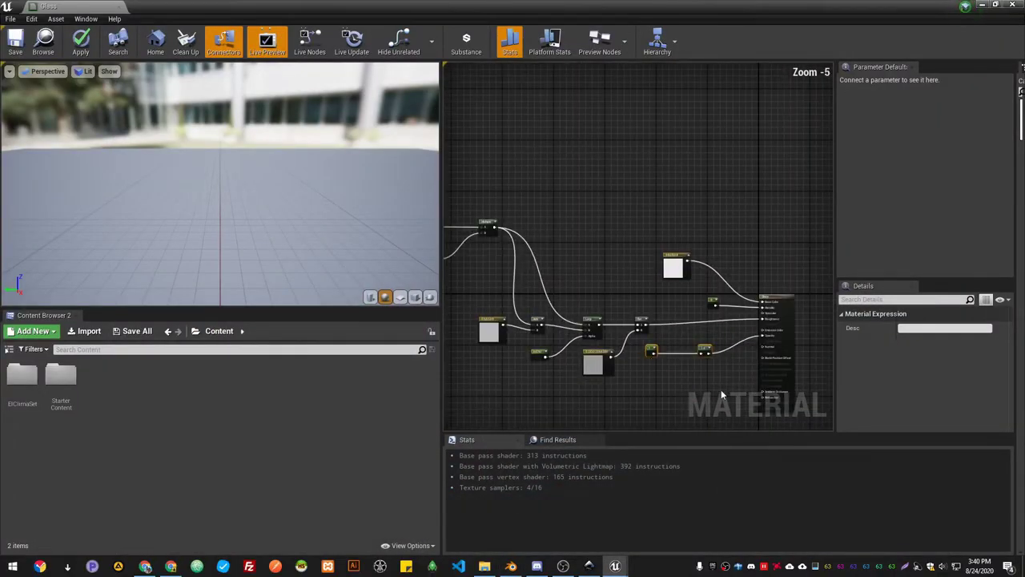
scroll(689, 379, down, 2)
drag(697, 379, 548, 325)
key(Delete)
drag(502, 247, 586, 341)
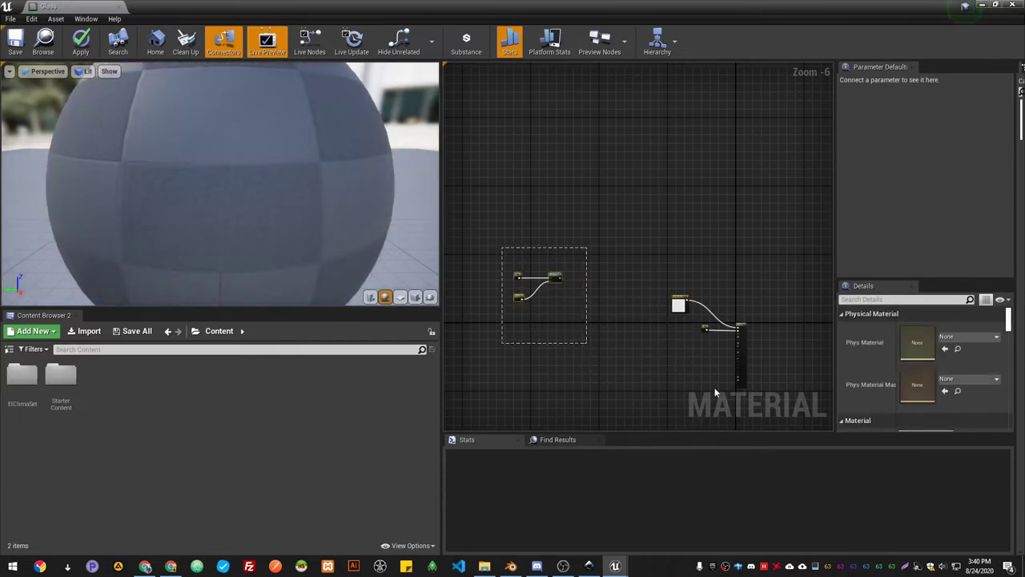
key(Delete)
Align the Metallic constant beneath the base color constant and set its value to 1.
scroll(735, 392, up, 4)
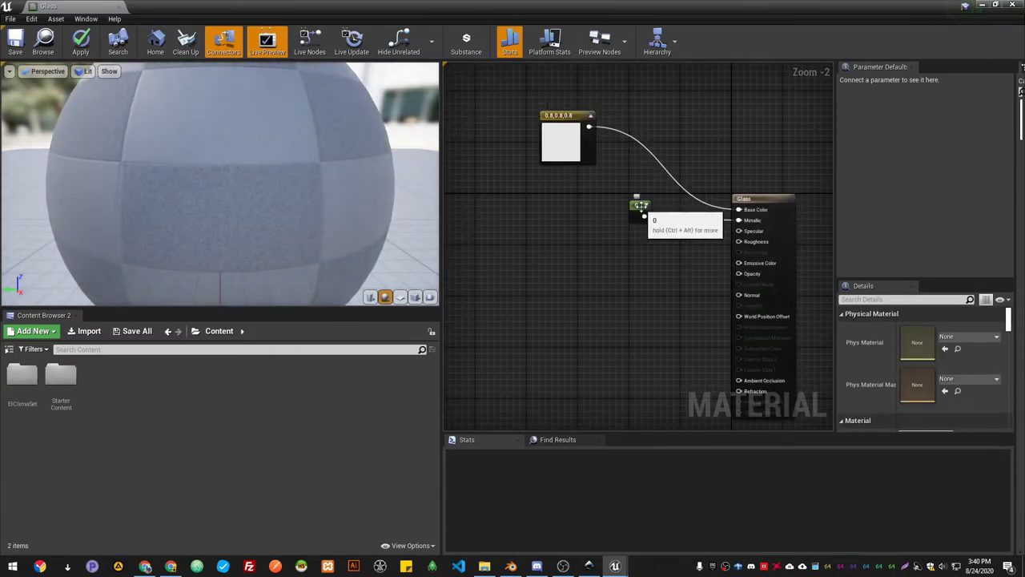
drag(640, 210, 572, 210)
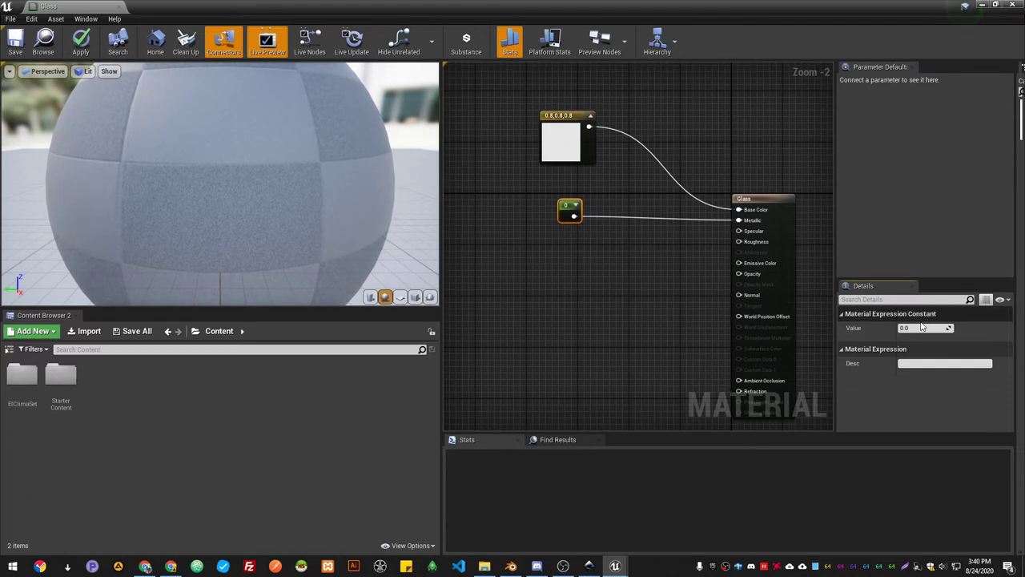
key(Return)
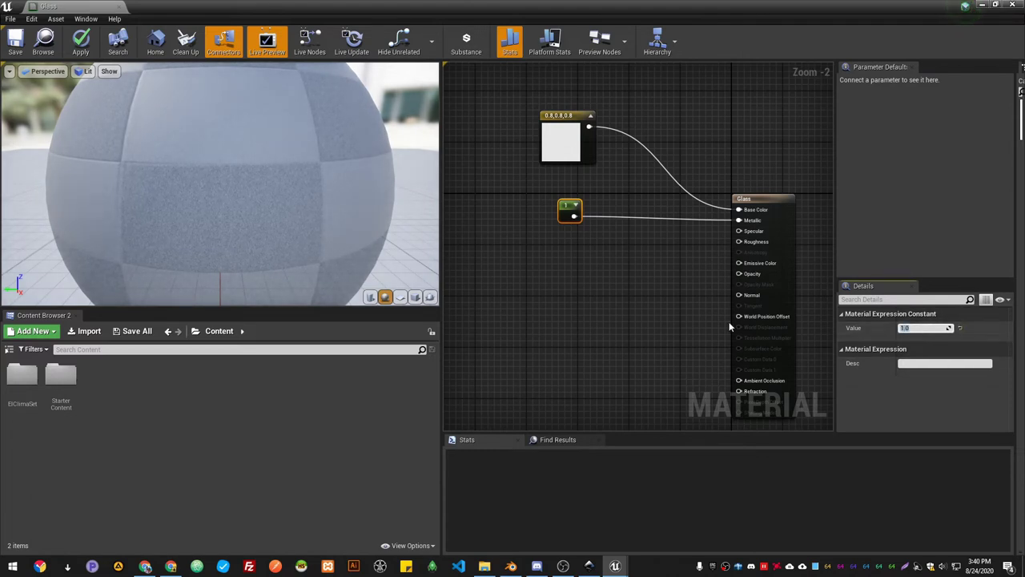
Add a scalar parameter named Roughness and connect it to the Glass material's Roughness input.
click(594, 296)
click(548, 268)
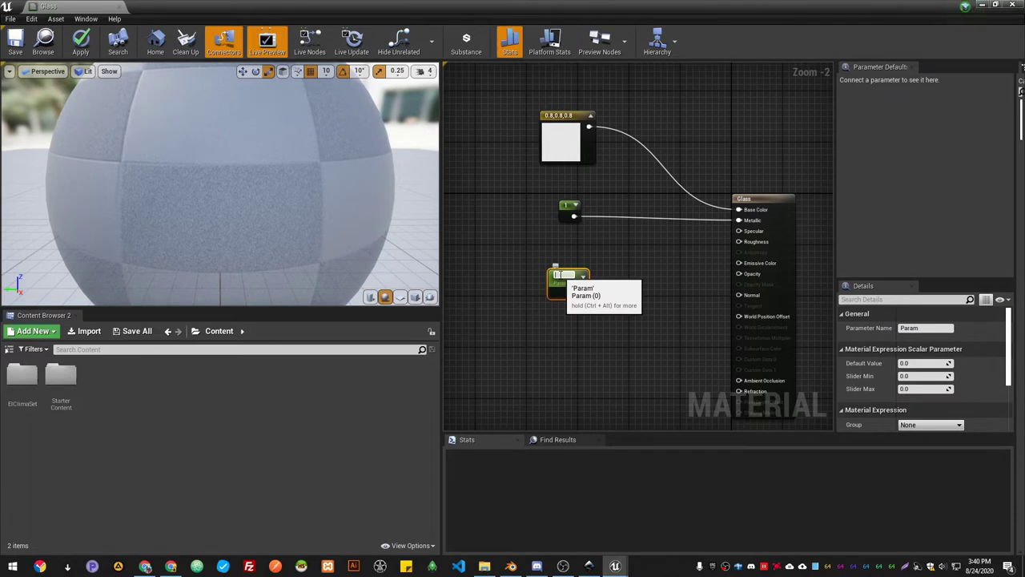
text(Roughness)
key(Return)
drag(588, 290, 753, 242)
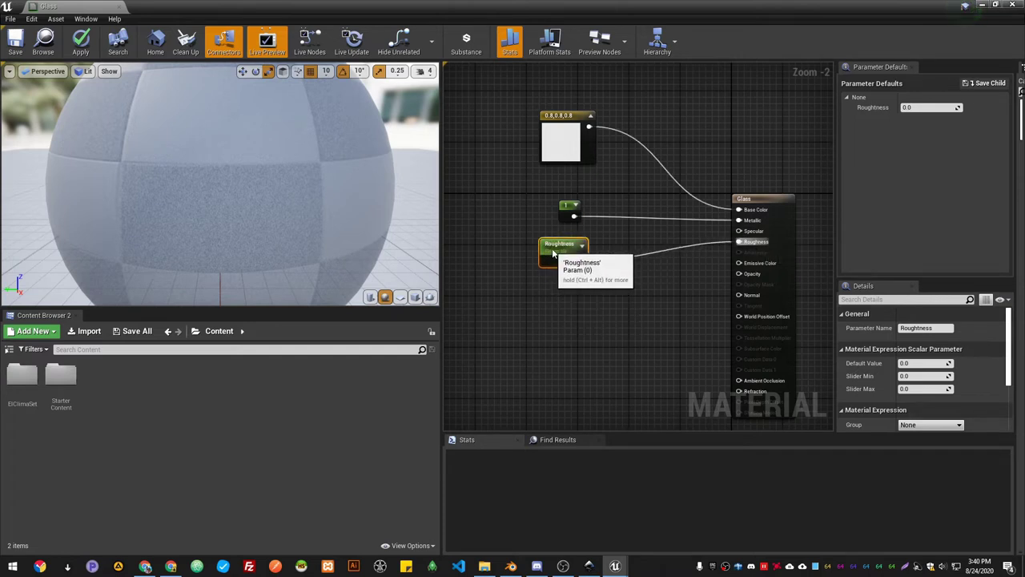
Convert the Glass material's 0.8 base color constant into a parameter named MainColor.
right_click(564, 119)
click(575, 122)
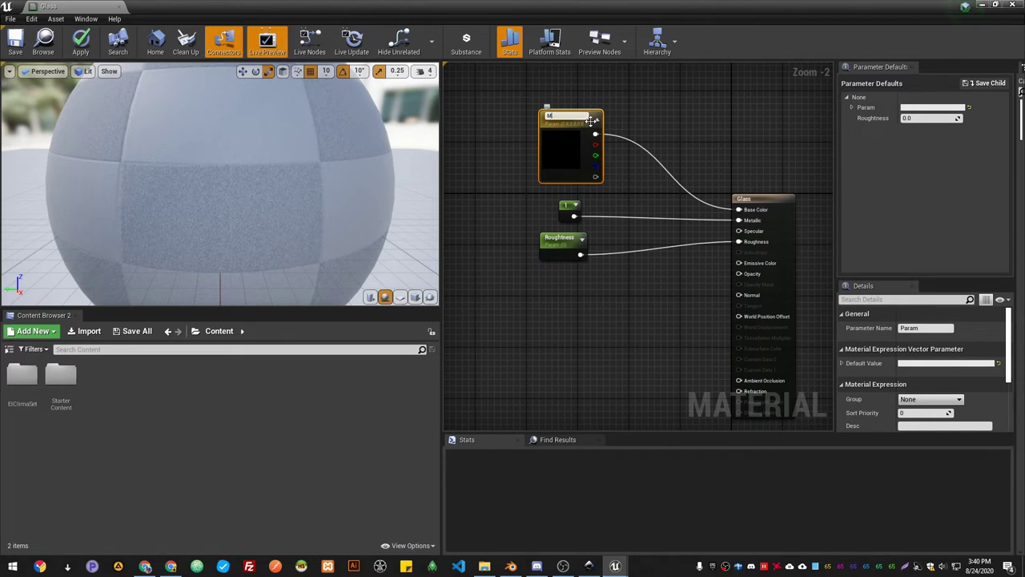
text(MainColor)
key(Return)
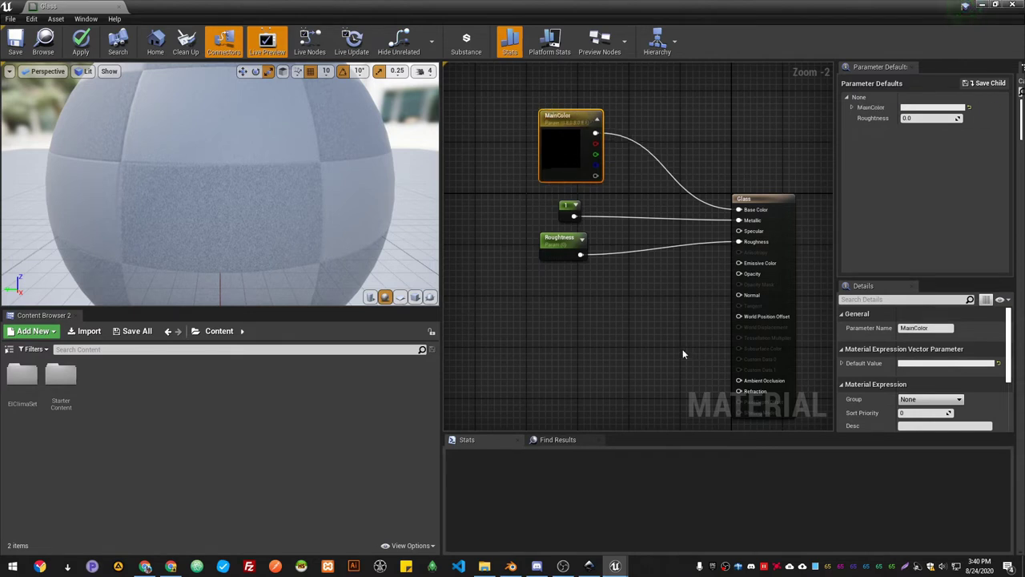
Add a scalar parameter named Opacity below Roughness and connect it to the Glass material's Opacity input.
click(564, 314)
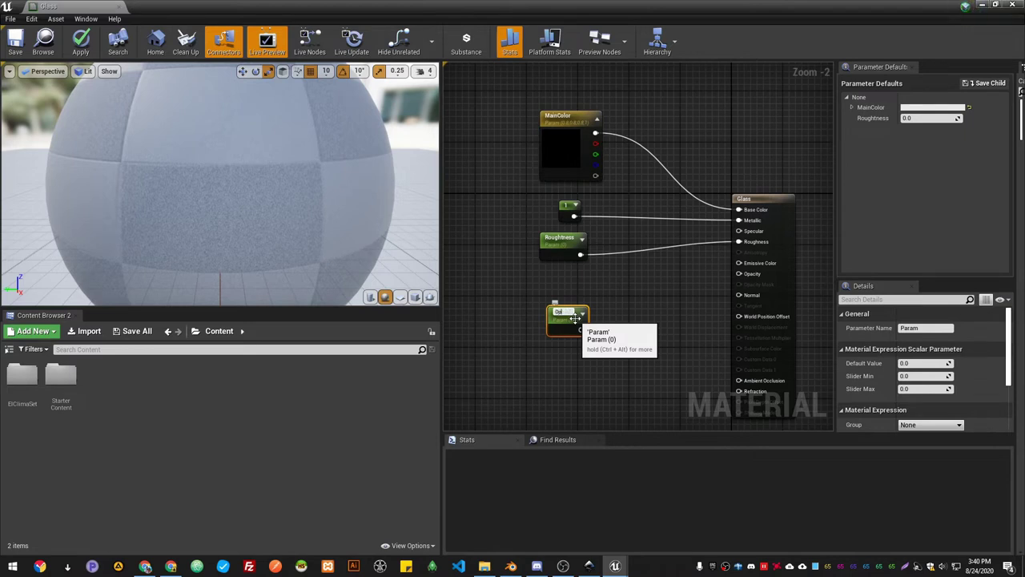
text(Opacity)
key(Return)
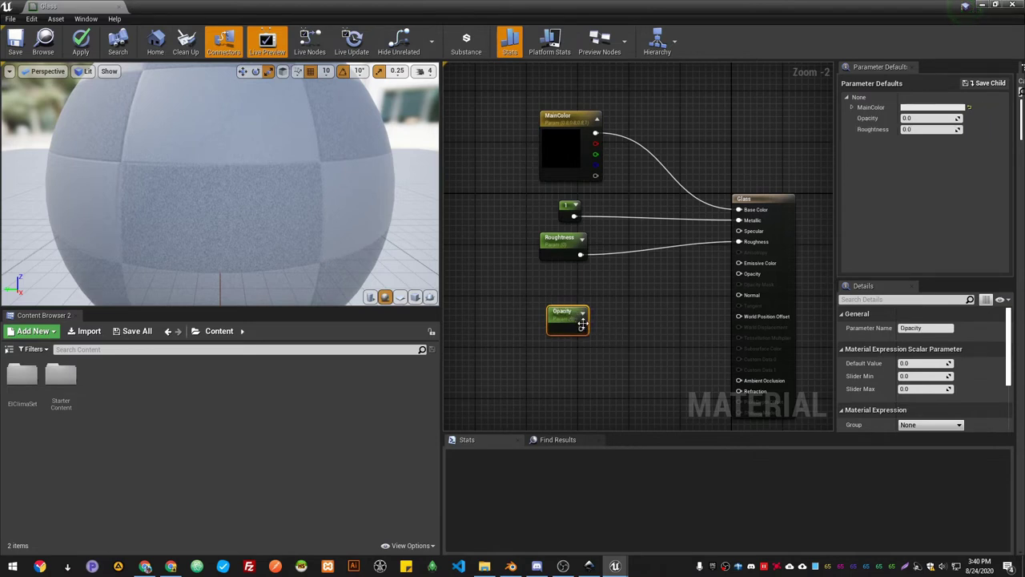
drag(582, 327, 559, 309)
Add a scalar parameter named Refraction below Opacity and connect it to the Glass material's Refraction input.
right_drag(573, 380, 560, 311)
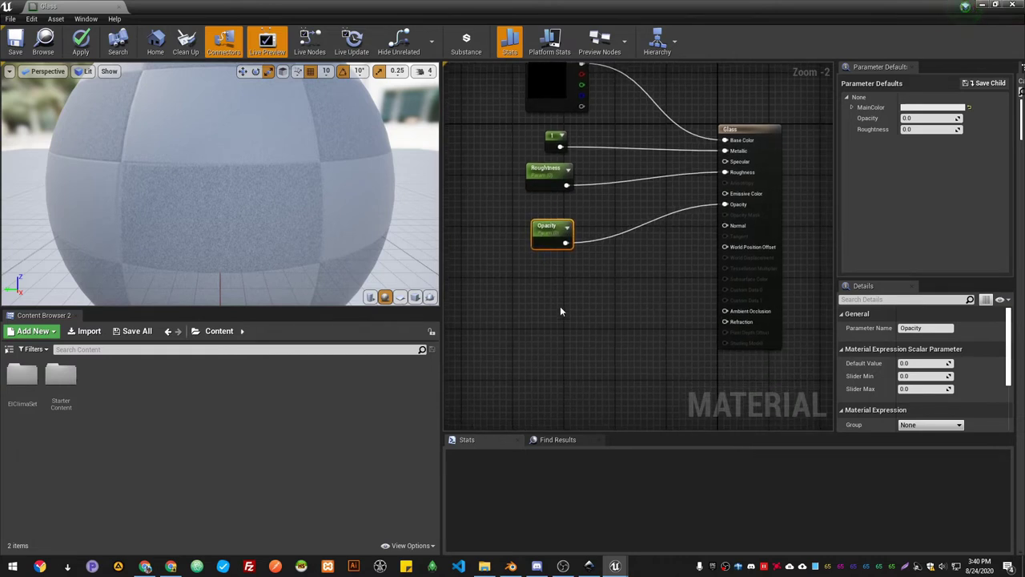
click(542, 304)
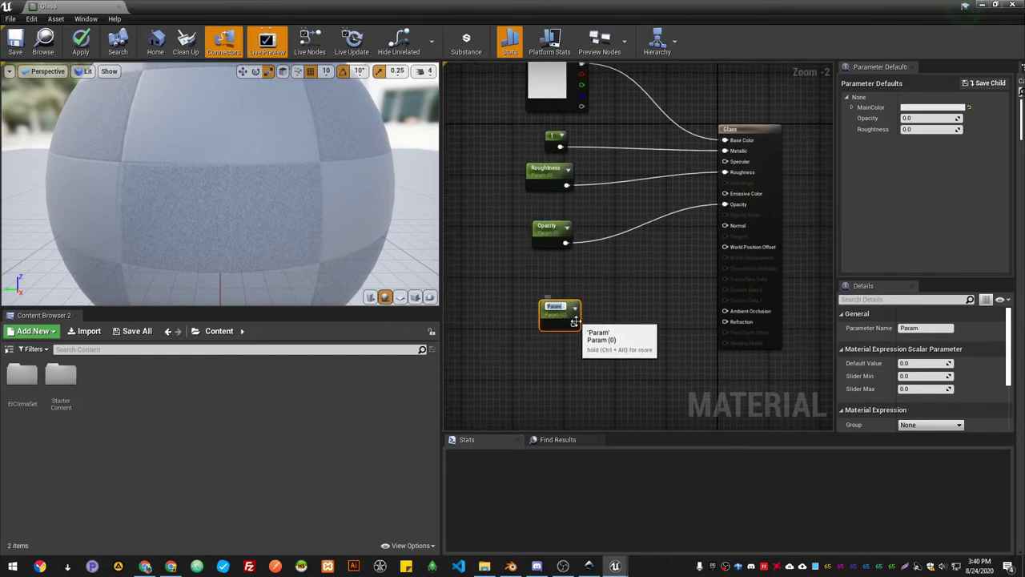
text(Refrac)
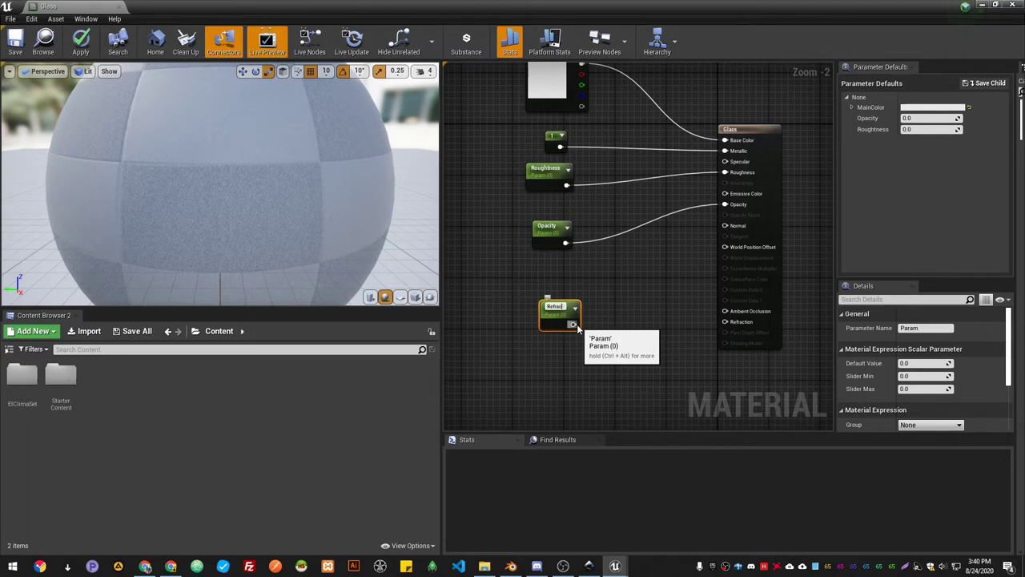
text(tion)
key(Return)
drag(574, 325, 746, 322)
Set the Glass material's translucency lighting mode to Surface ForwardShading and apply the material changes.
right_drag(677, 305, 613, 355)
click(688, 186)
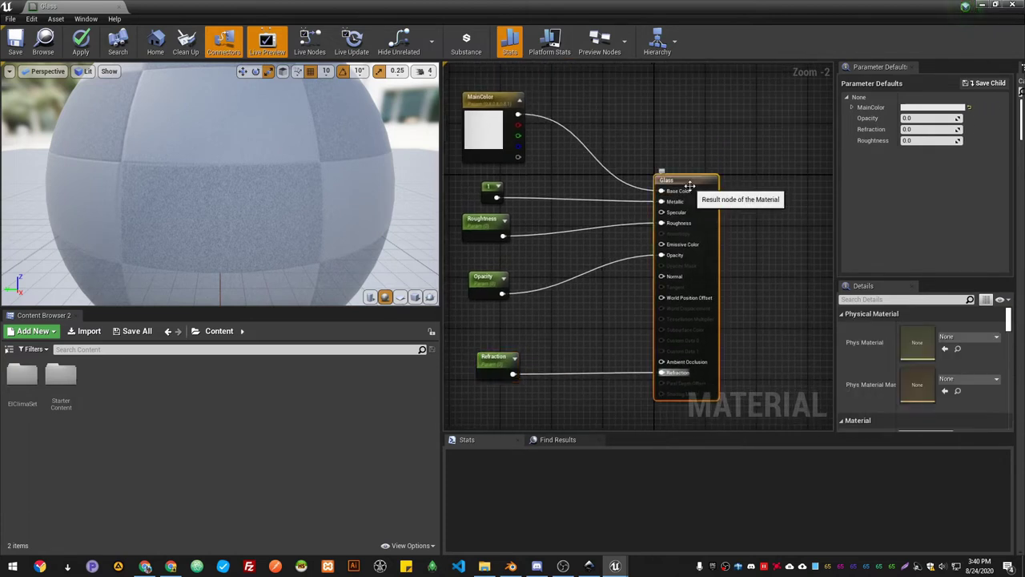
scroll(945, 400, down, 5)
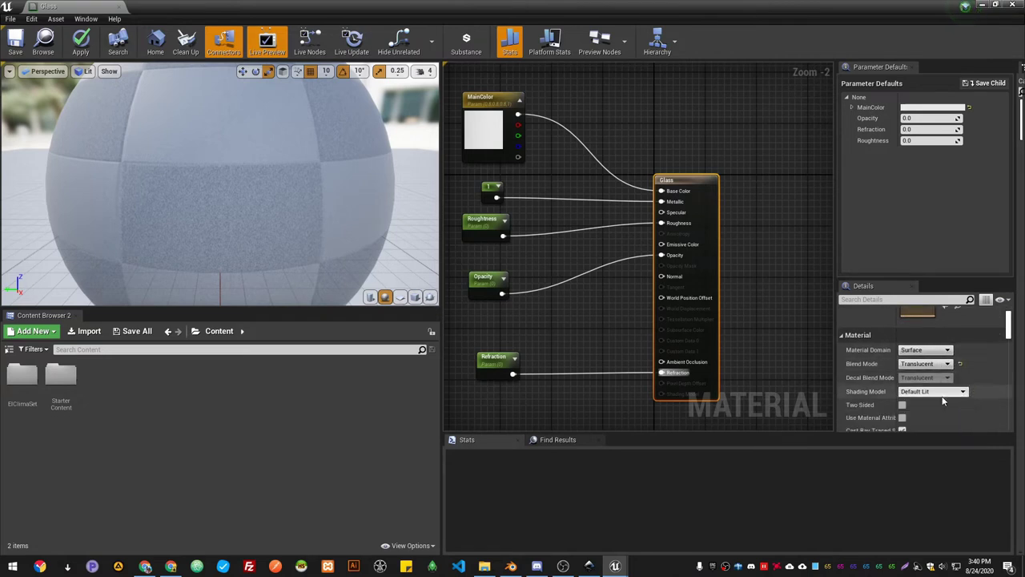
scroll(943, 400, down, 8)
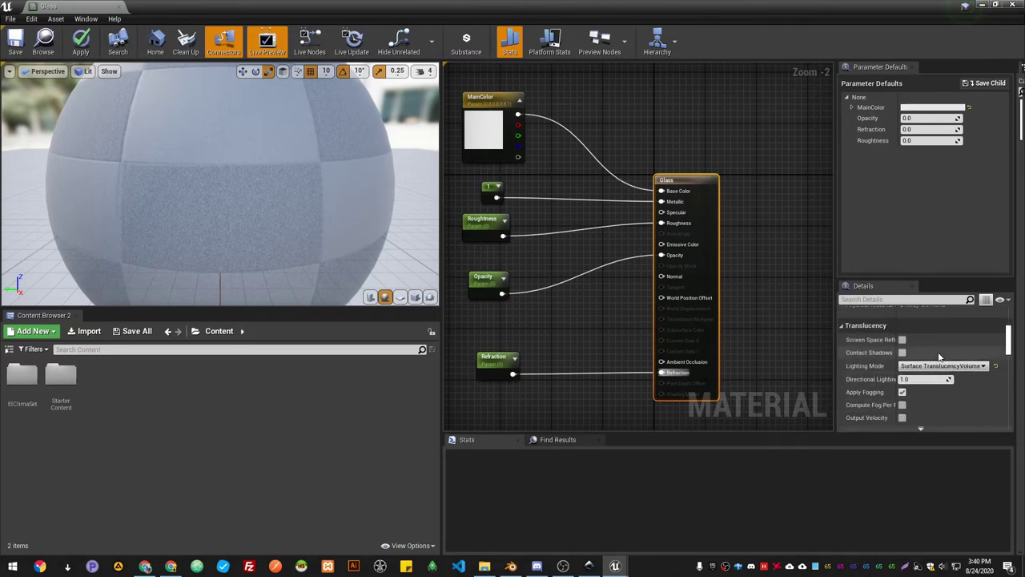
click(942, 365)
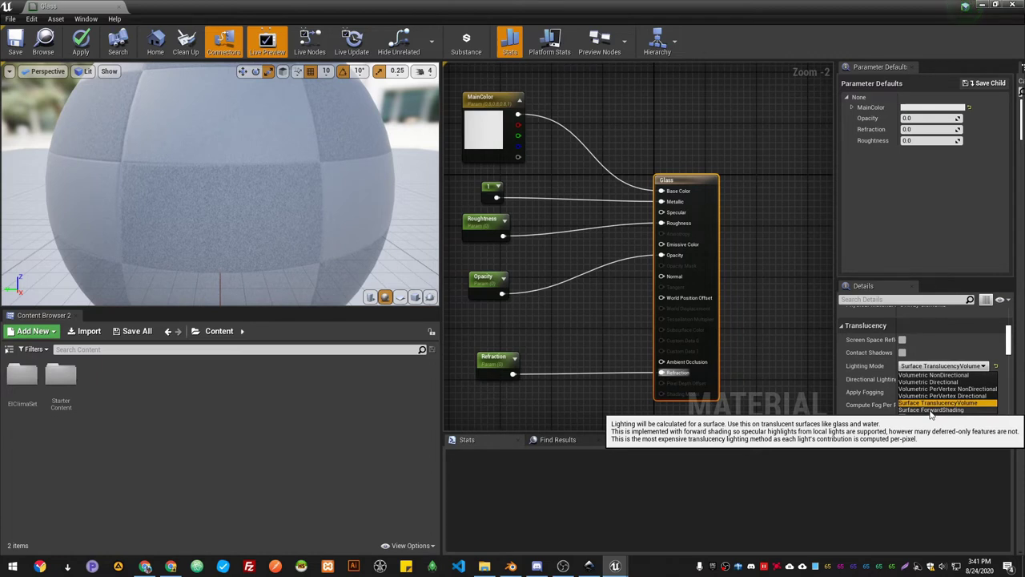
click(930, 410)
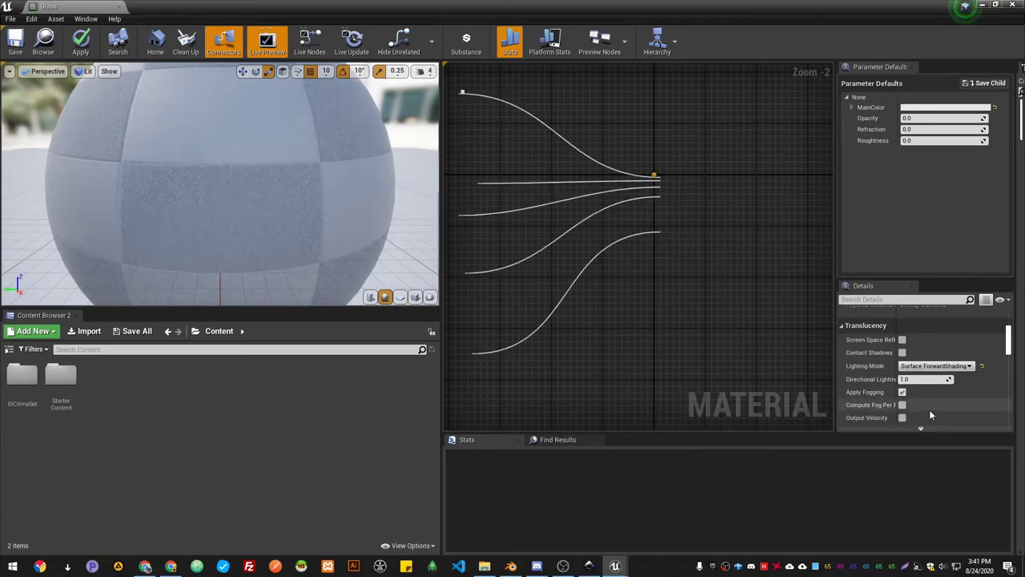
click(80, 44)
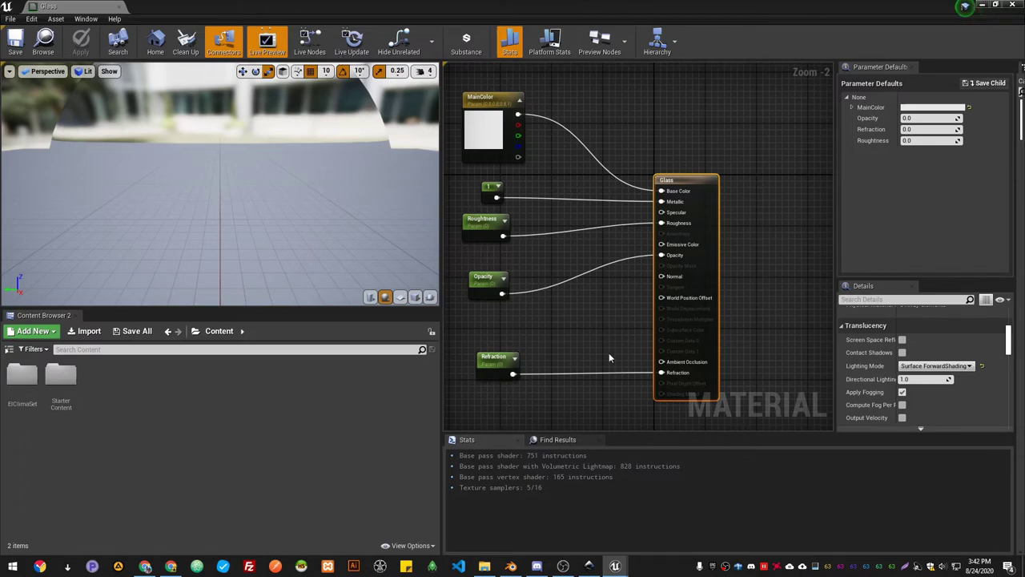
Return to the Minimal_Default level, select the main window border, and open the Glass material instance from the ToUnreal Materials folder.
drag(75, 6, 199, 4)
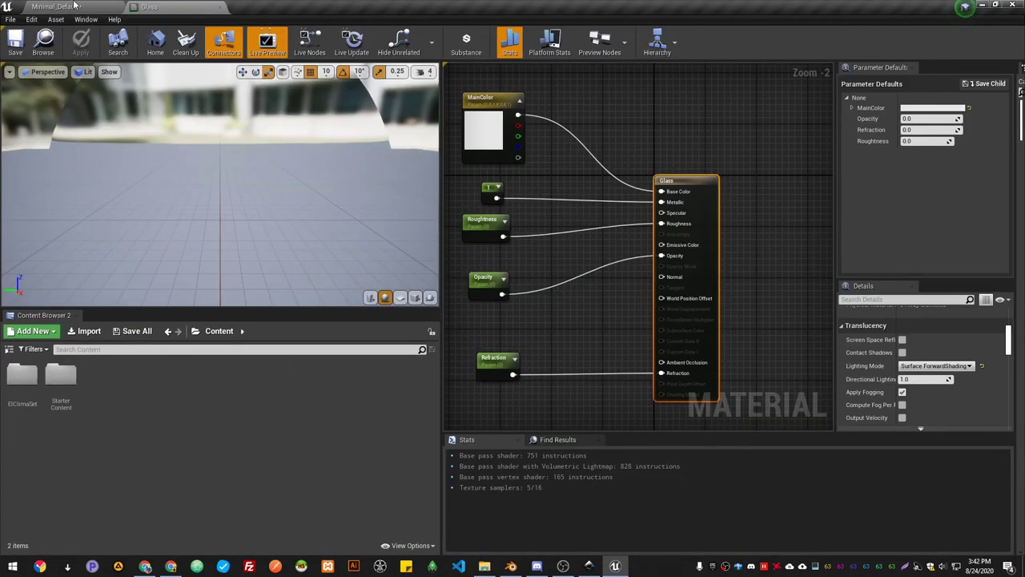
click(74, 7)
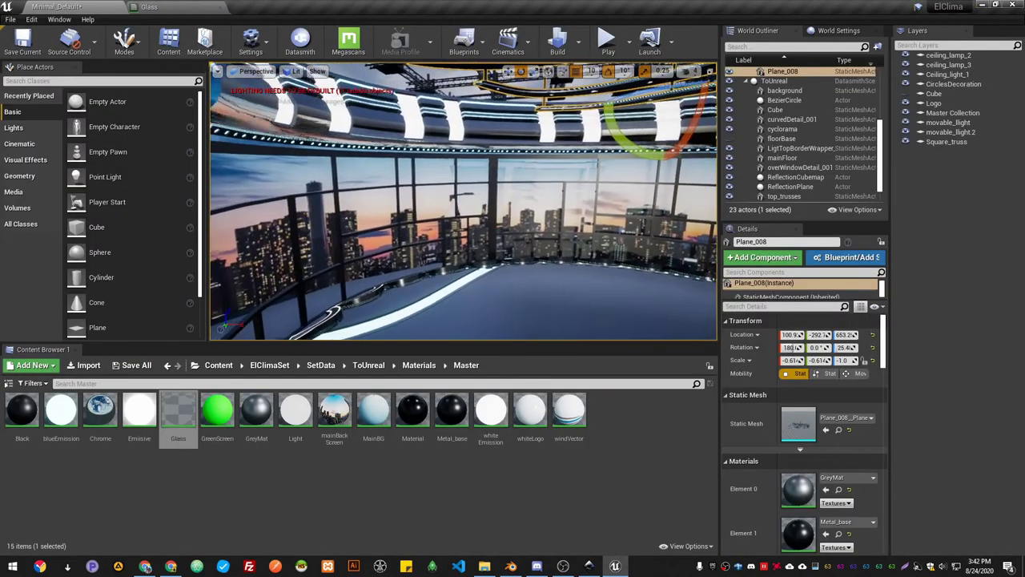
right_drag(301, 227, 306, 226)
click(301, 227)
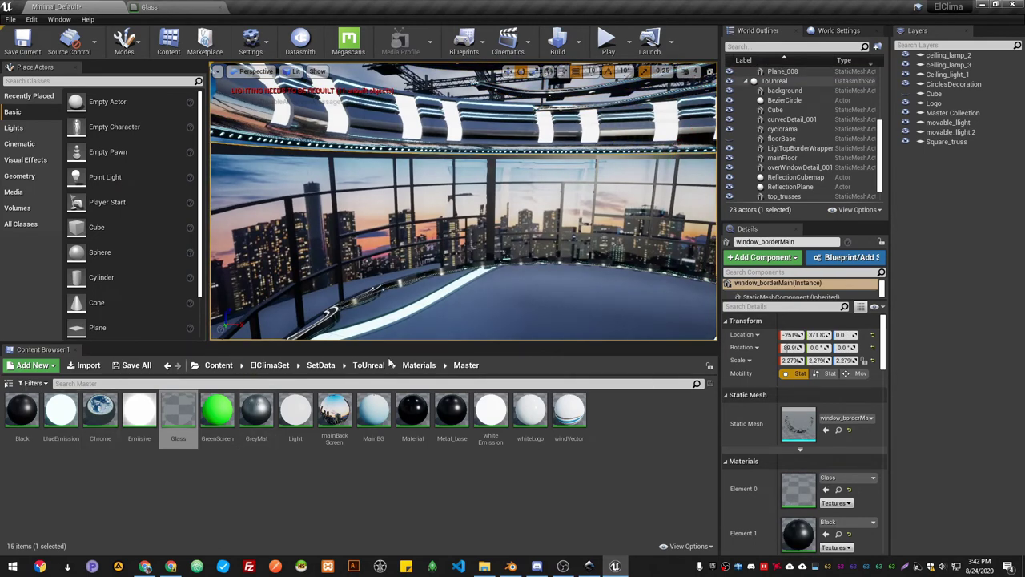
click(419, 364)
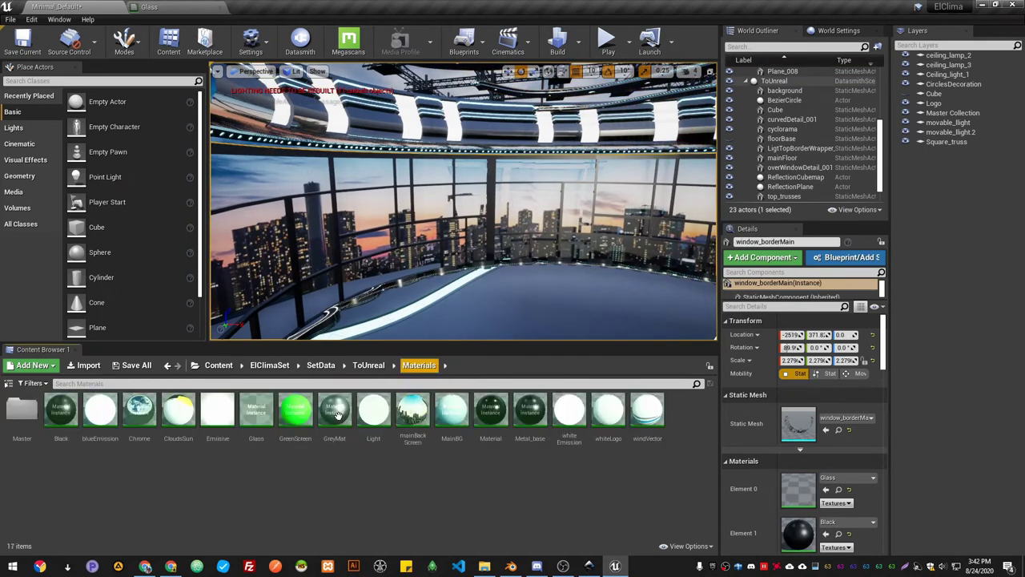
double_click(258, 412)
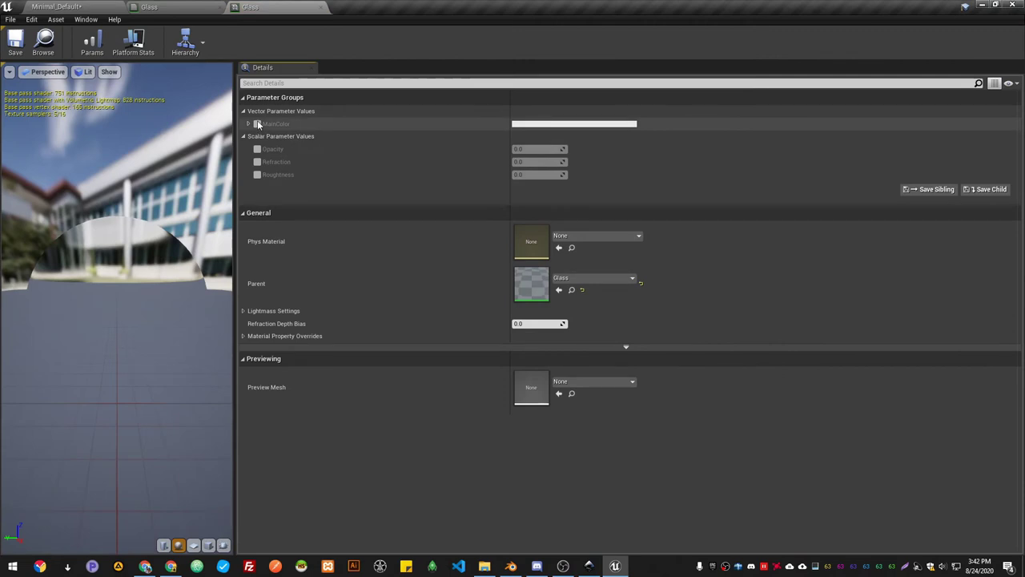
Override the Glass instance's scalar parameters with Opacity 0.8 and Refraction 1.
click(257, 149)
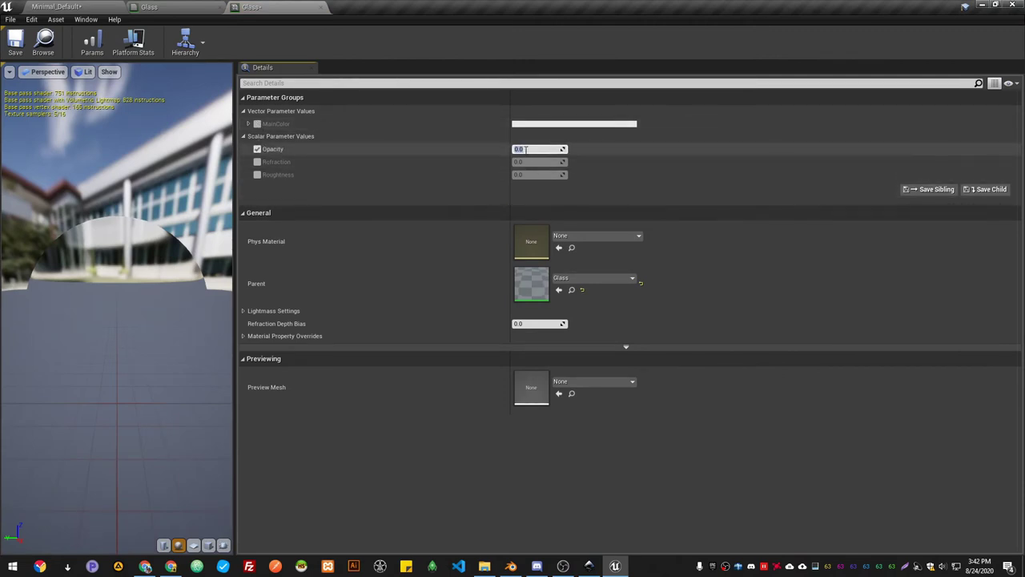
click(524, 149)
text(0.8)
key(Return)
click(257, 162)
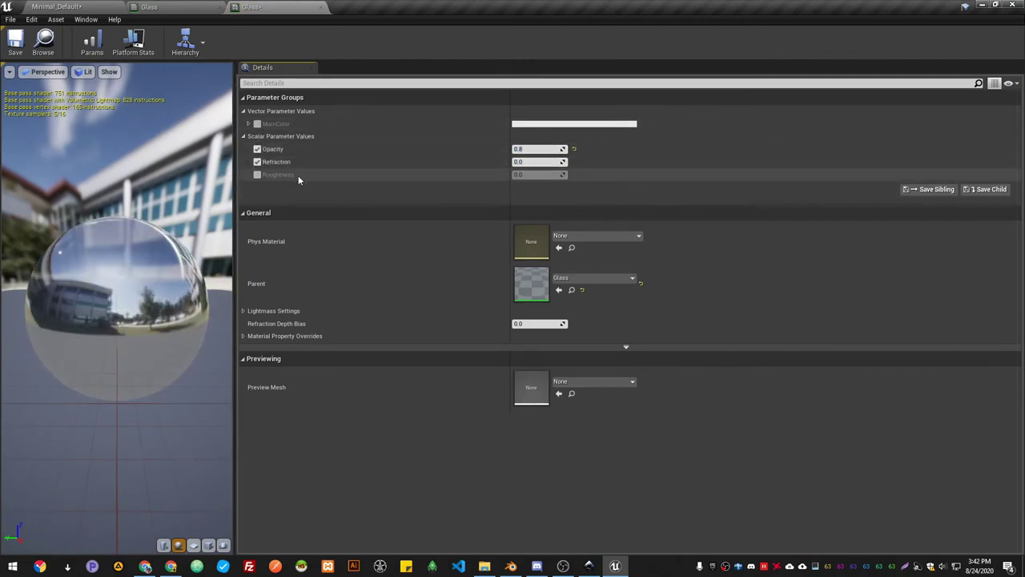
click(540, 162)
text(1)
key(Return)
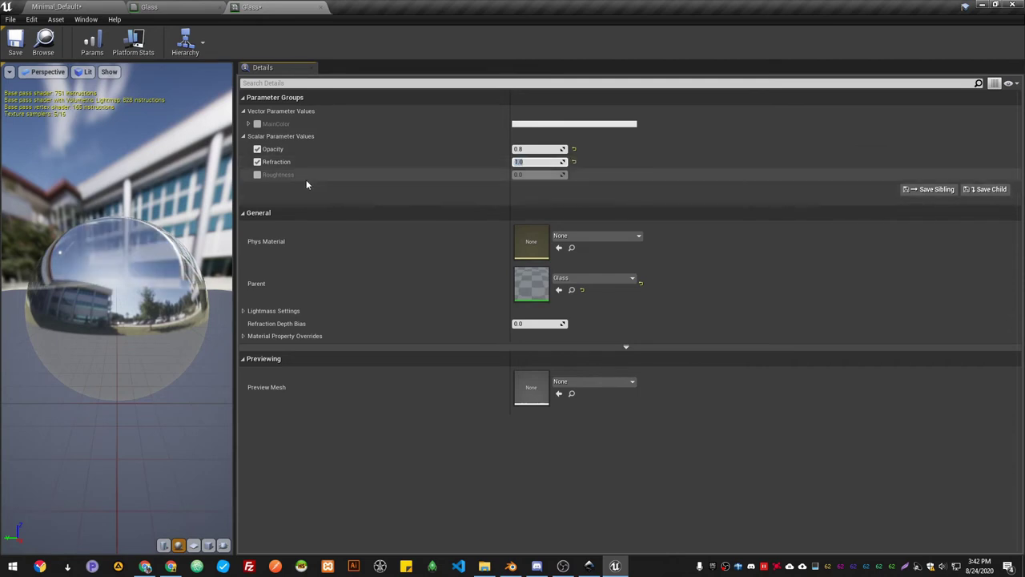
Override the Glass instance's Roughness with 0.002 and save both the instance and the level.
click(257, 175)
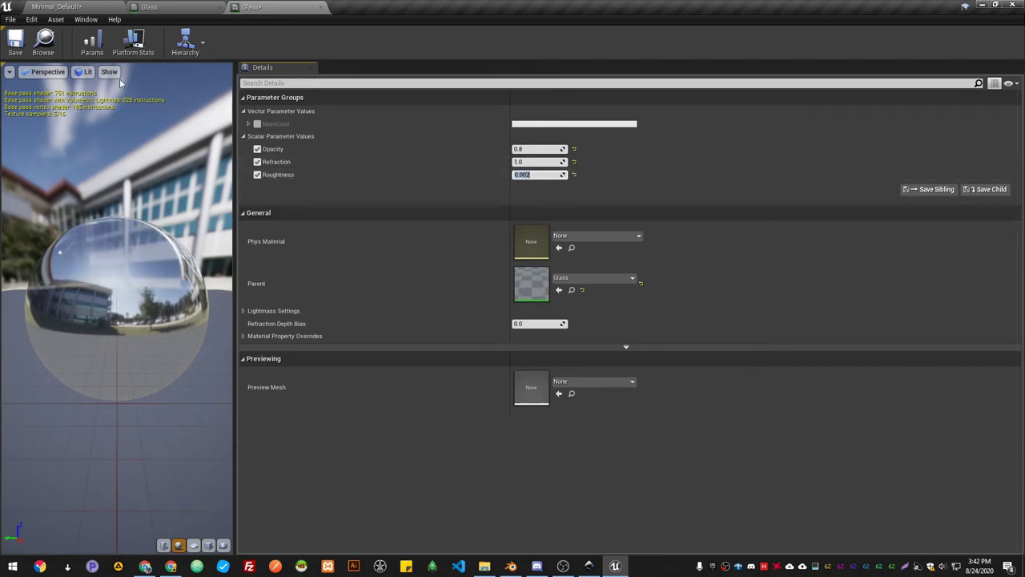
click(15, 40)
click(56, 6)
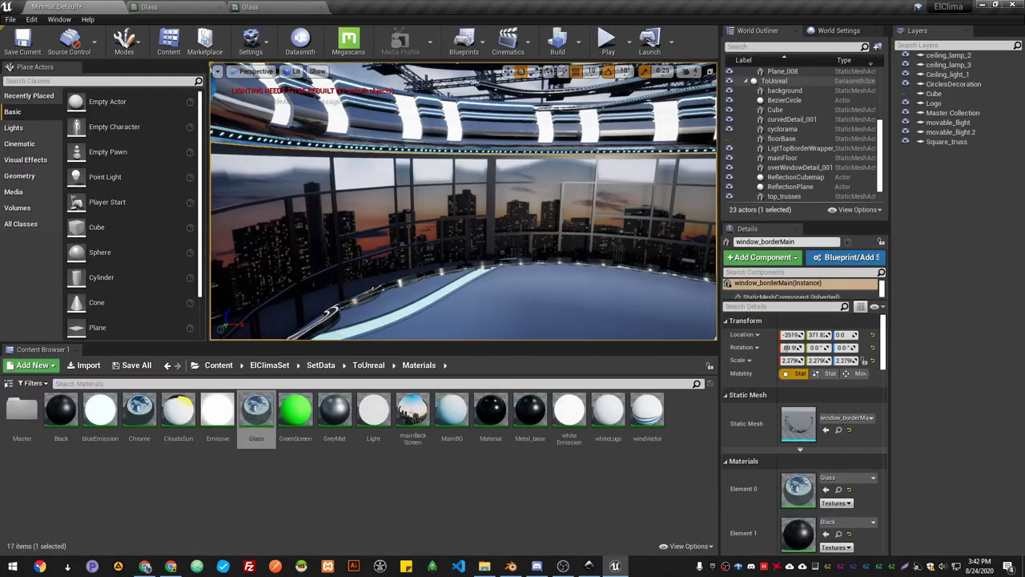
key(ctrl+s)
Set the Glass instance's Opacity to 0.2, save the instance, and return to the level.
mouse_move(463, 200)
right_down()
mouse_move(463, 152)
mouse_move(463, 224)
mouse_move(463, 200)
right_up()
right_drag(401, 164, 368, 160)
click(256, 7)
click(525, 150)
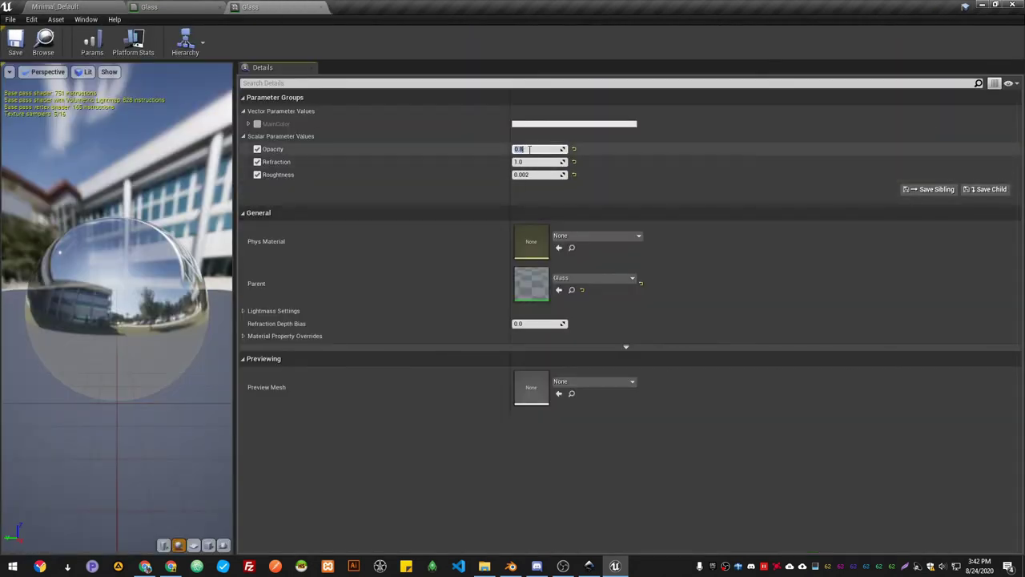
text(0.2)
key(Return)
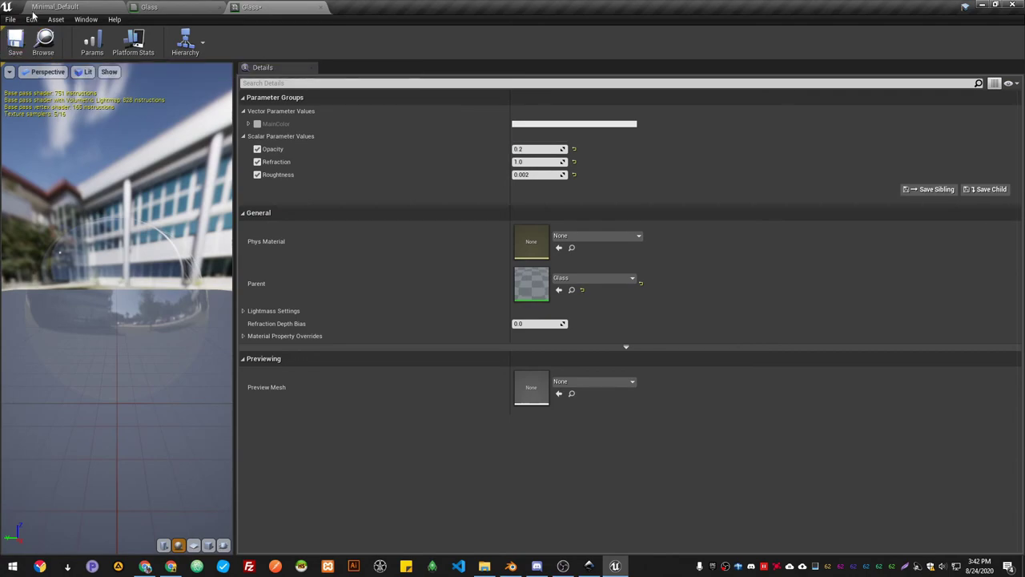
click(15, 40)
click(55, 6)
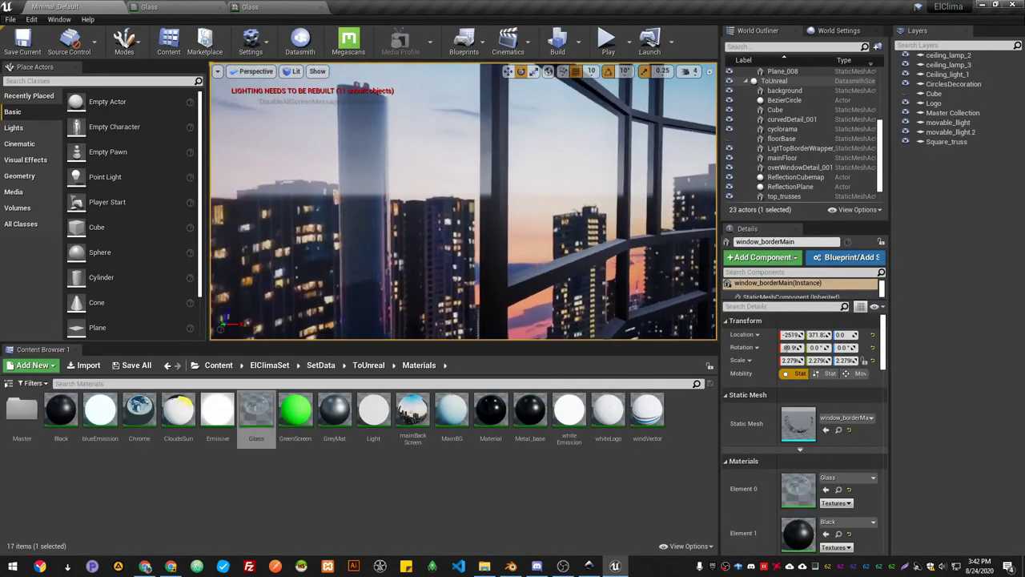
Examine the studio set's glass windows, floor and ceiling lights from several viewpoints in the level.
right_drag(462, 200, 624, 208)
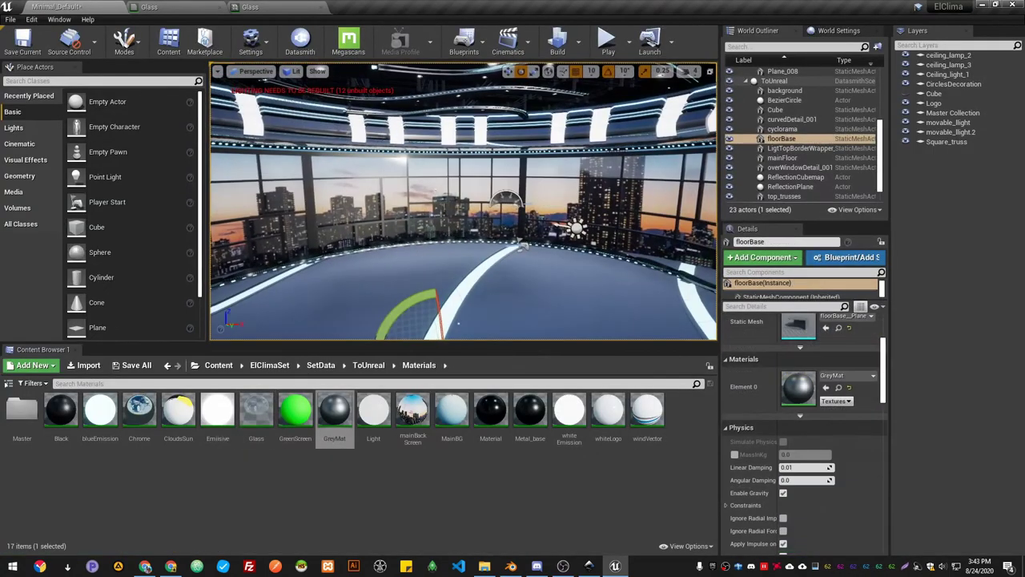
right_drag(458, 324, 458, 323)
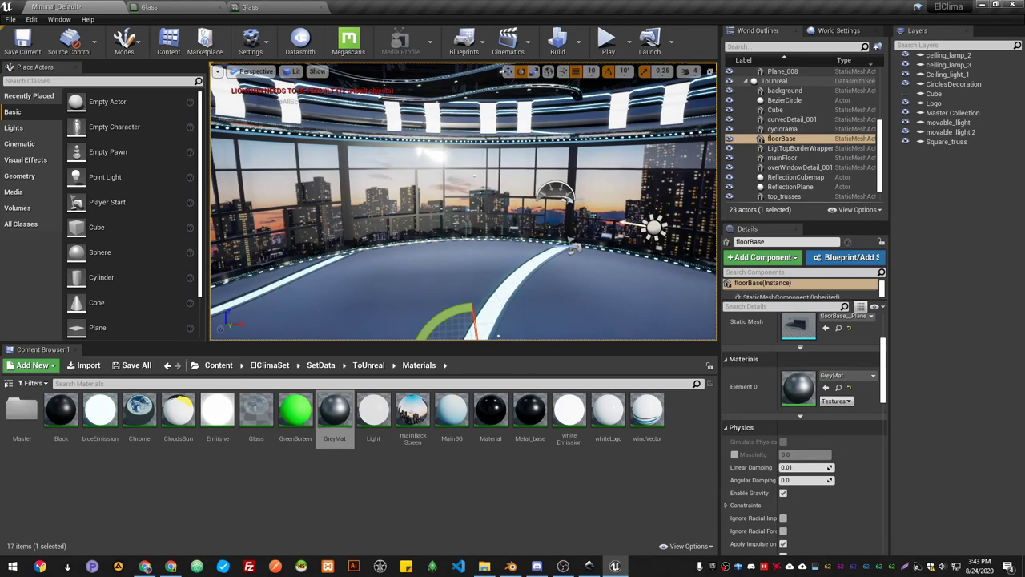
scroll(527, 197, down, 3)
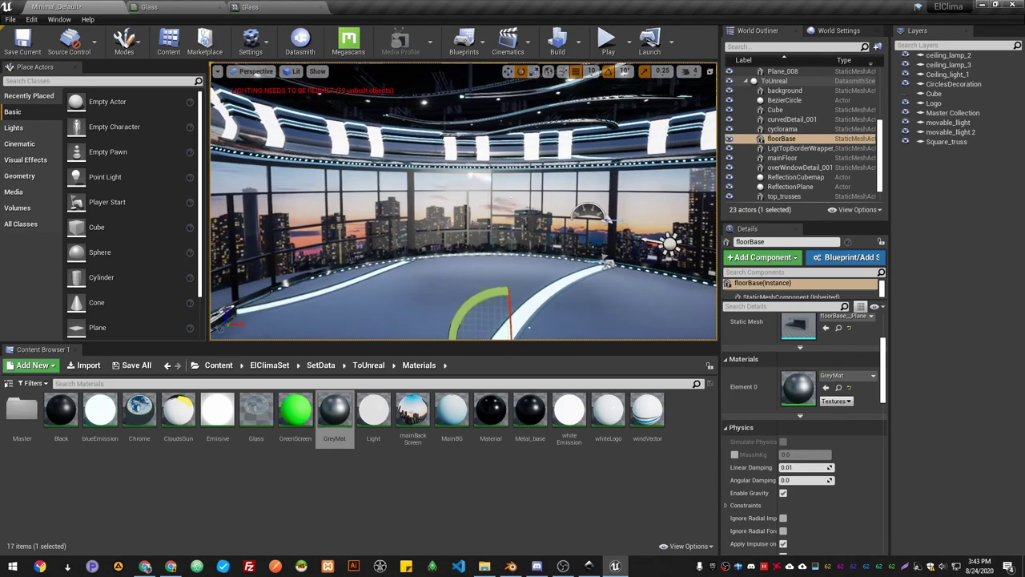
right_drag(527, 196, 579, 168)
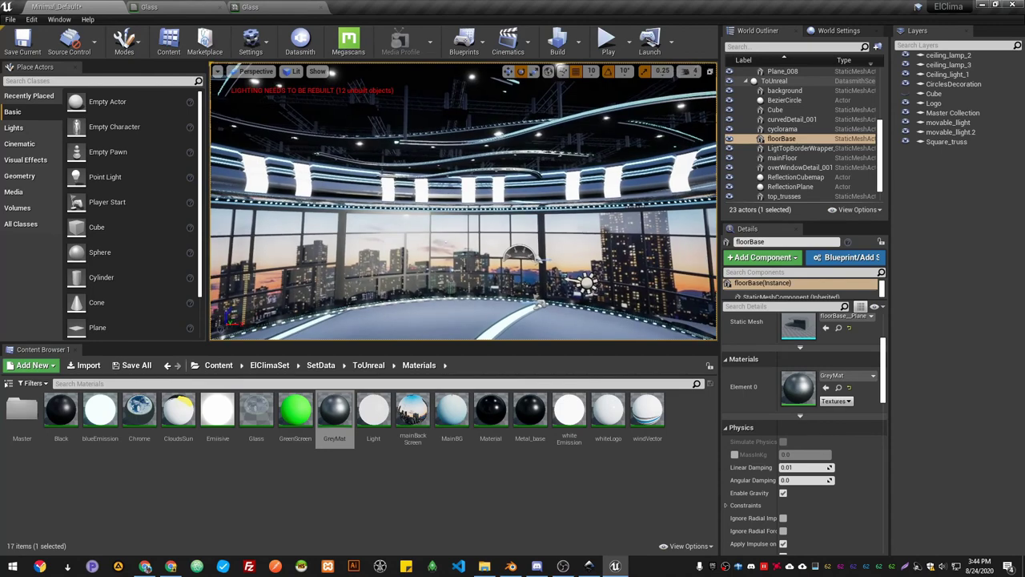
right_drag(527, 196, 516, 215)
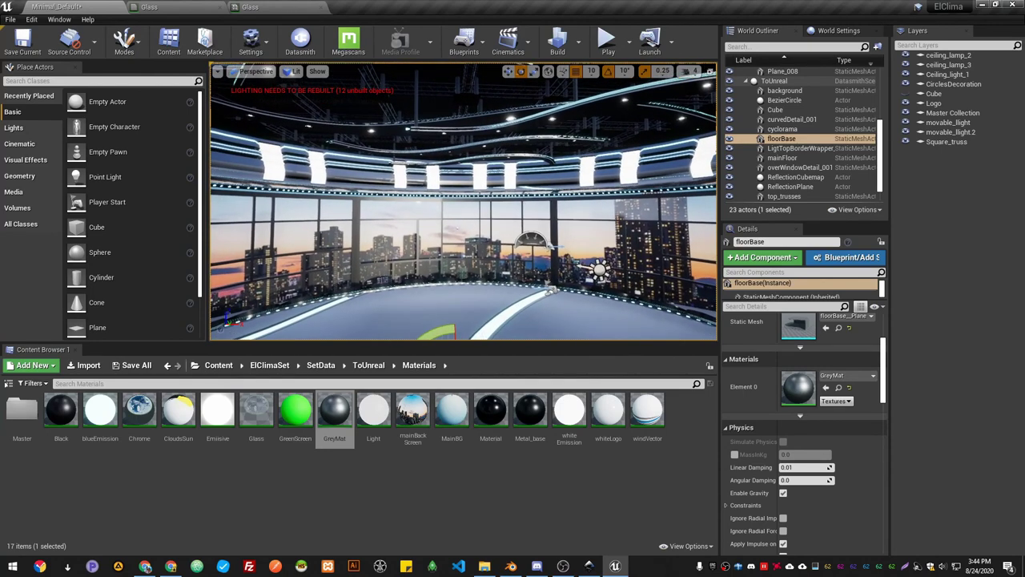
scroll(527, 197, up, 2)
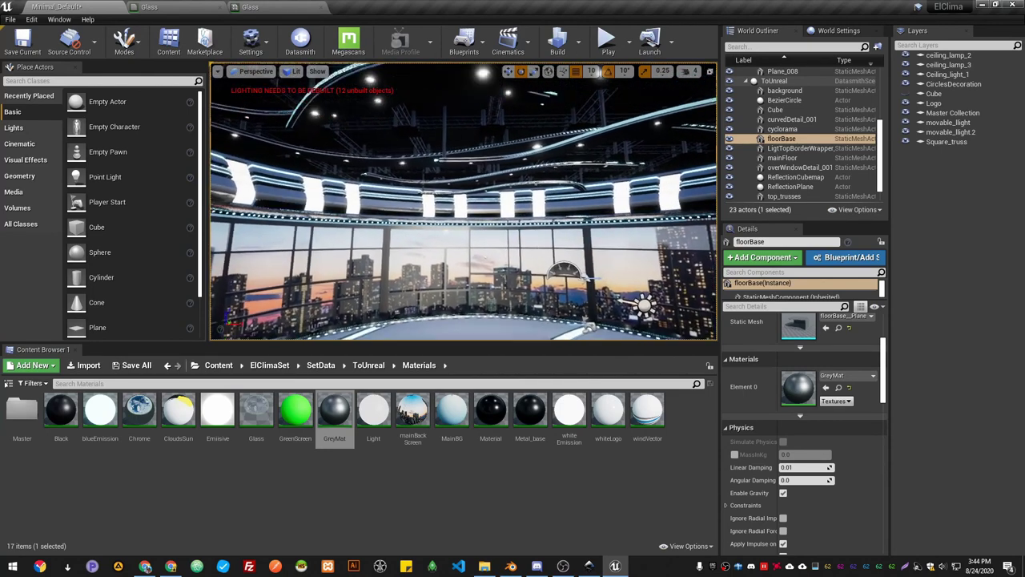
scroll(527, 196, down, 2)
scroll(527, 197, up, 4)
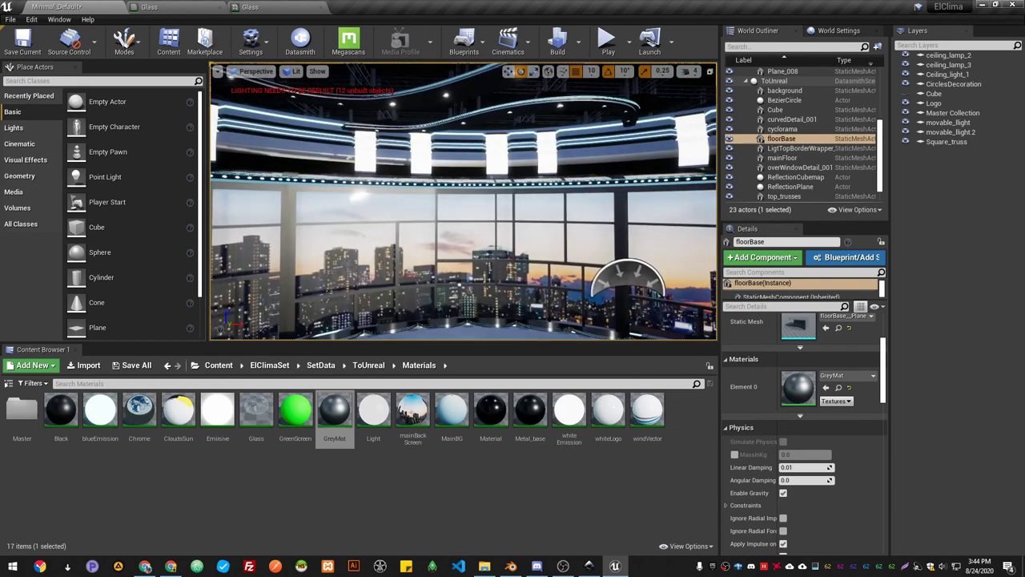
scroll(462, 201, down, 5)
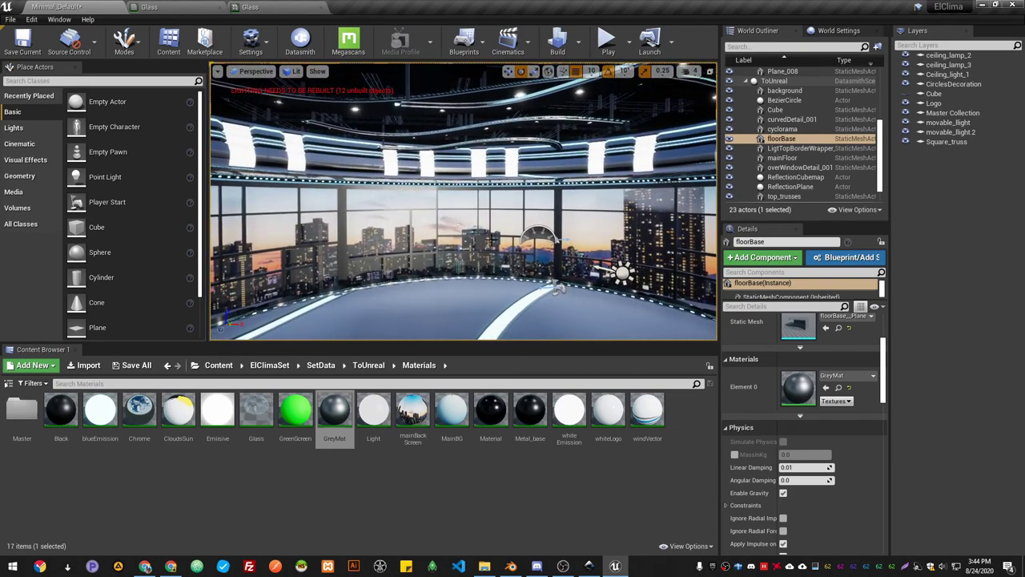